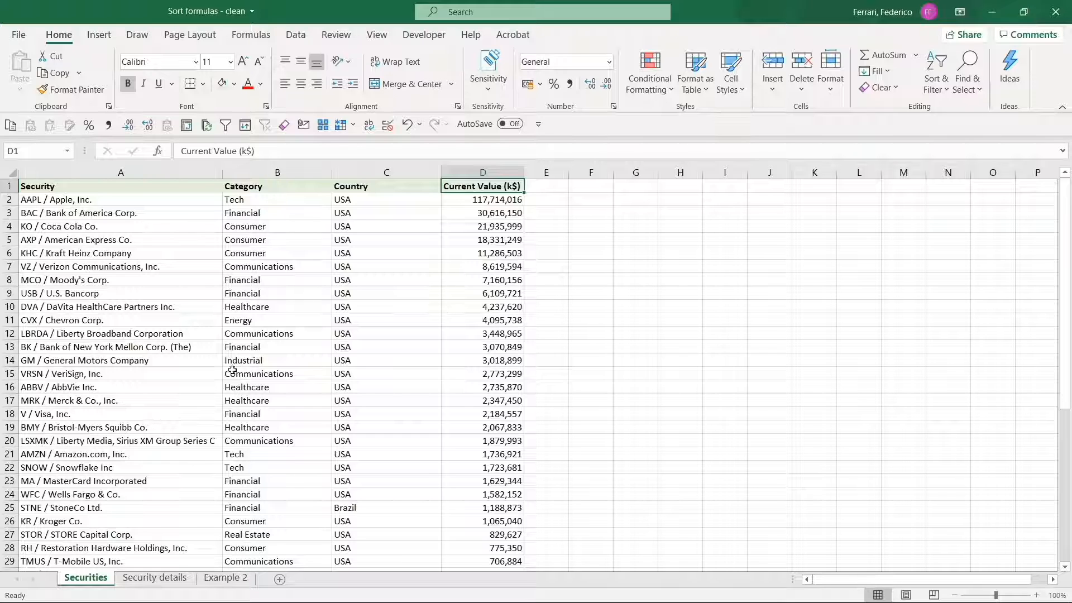
Inspect the category lookups for row 8, AAPL and BAC, then sort the list A to Z by Category
left_click(263, 282)
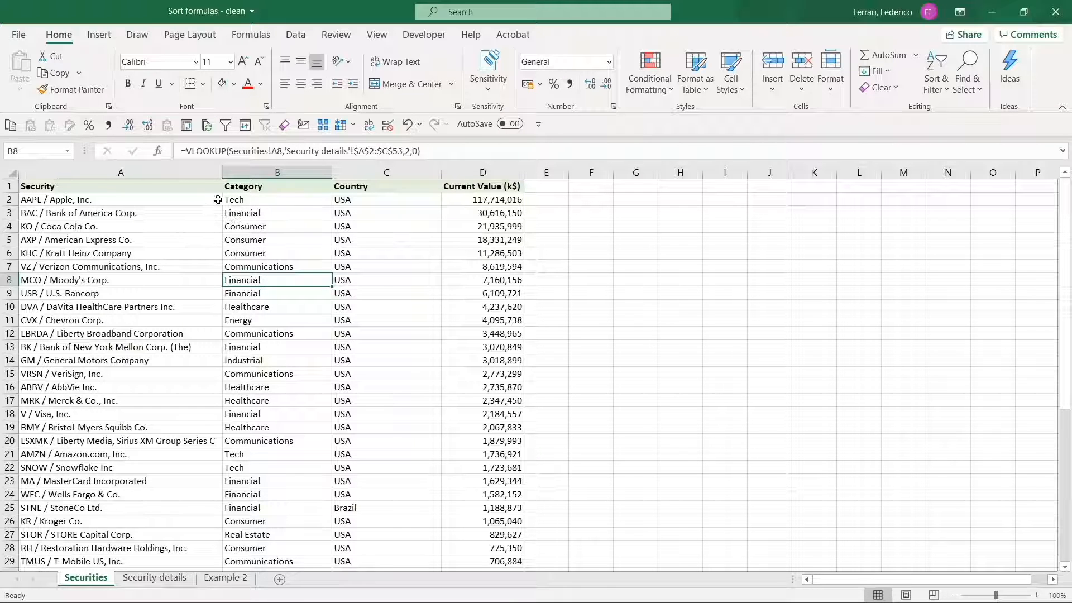
left_click(245, 201)
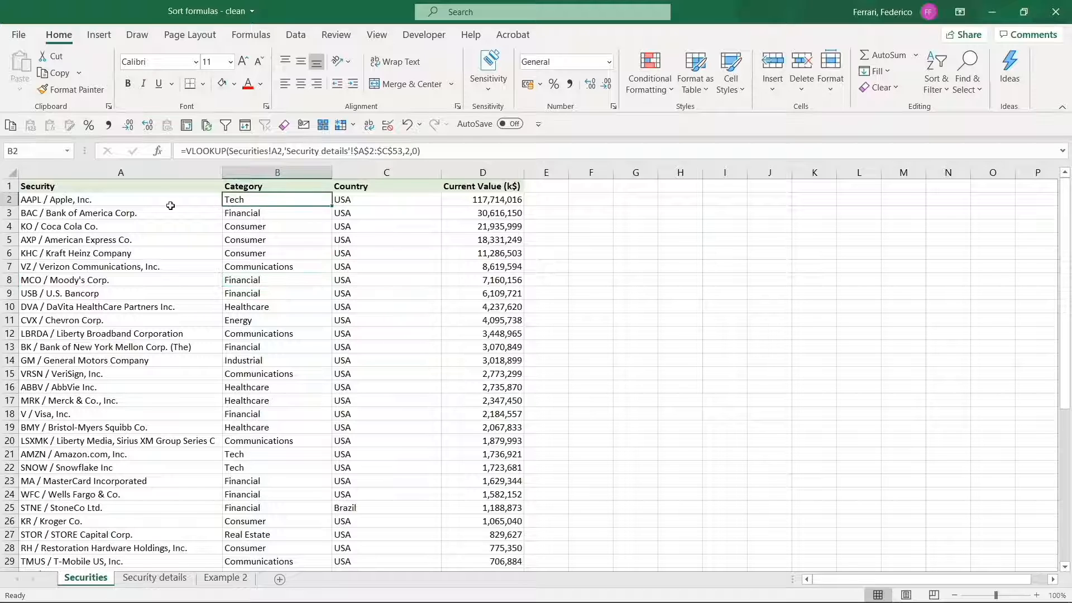
left_click(244, 215)
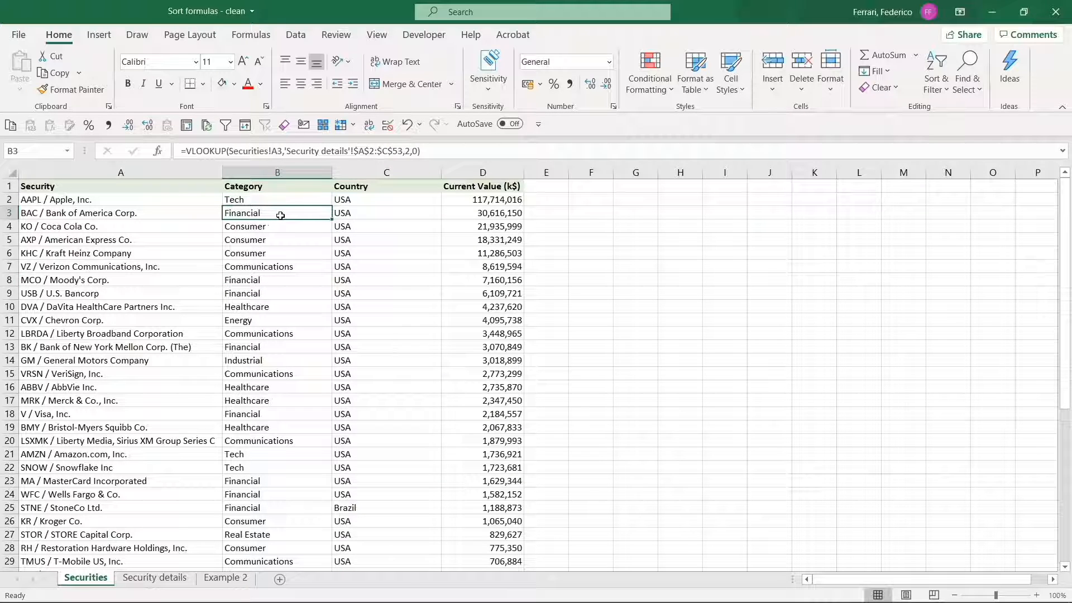
left_click(935, 91)
left_click(955, 109)
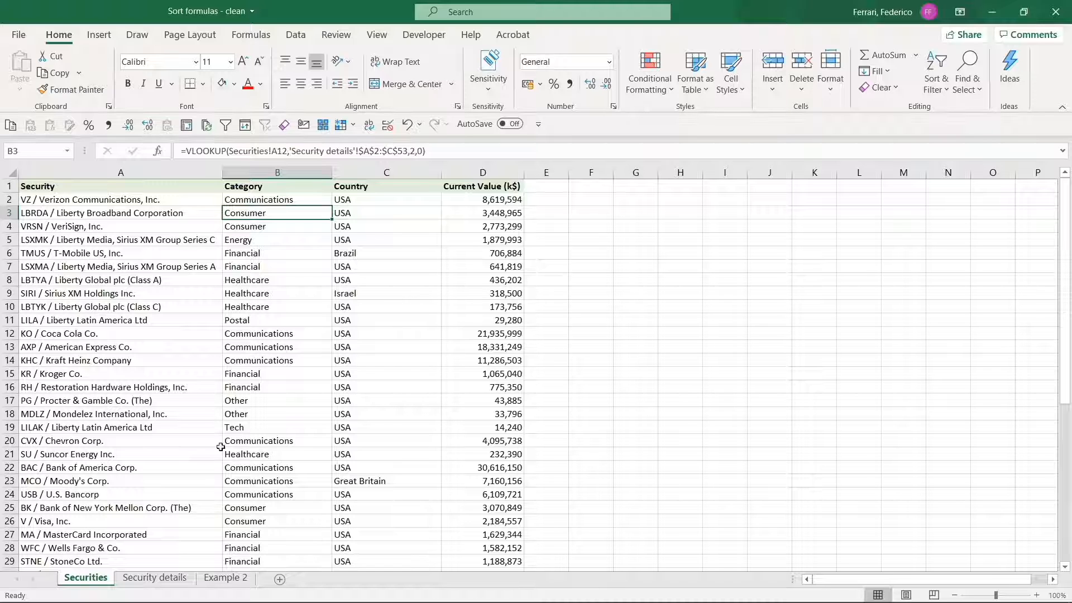
Check the wrong BAC and Apple categories after sorting and view B2's lookup formula
left_click_drag(191, 468, 246, 468)
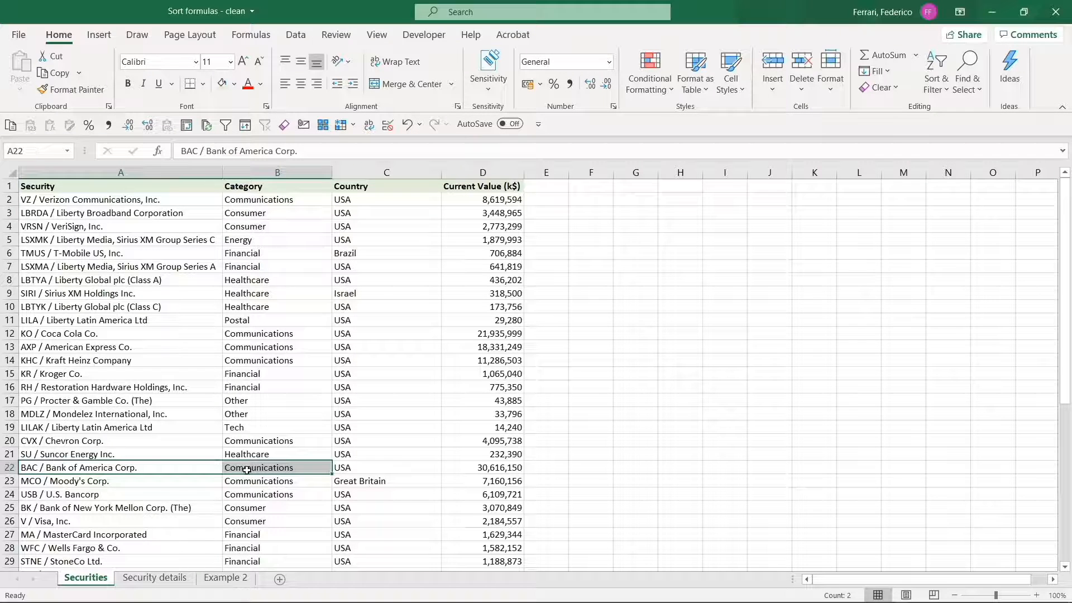
scroll(245, 468, "down", 8)
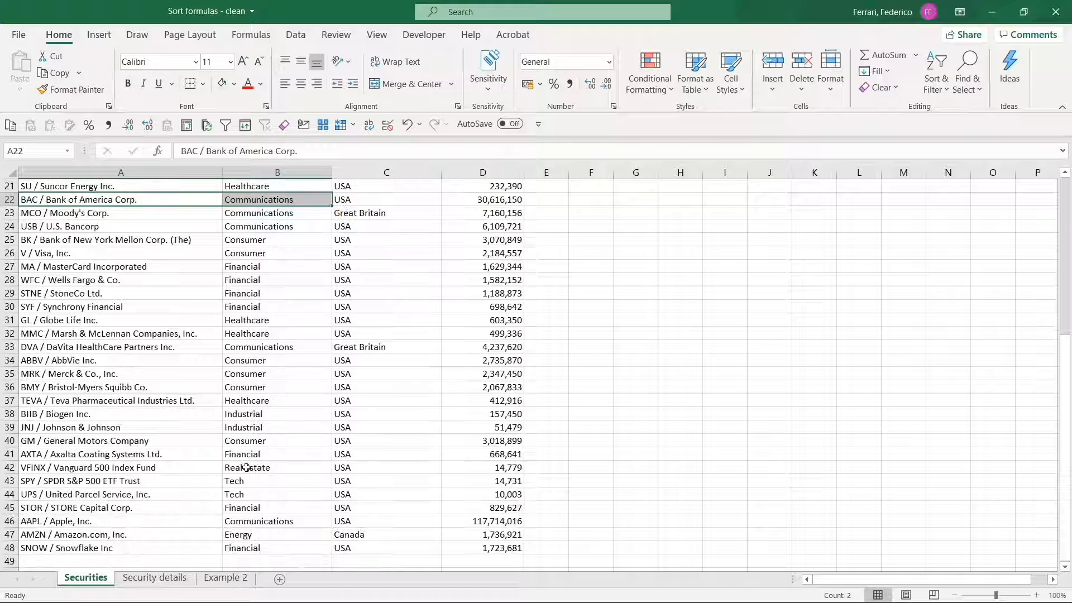
left_click_drag(145, 463, 248, 467)
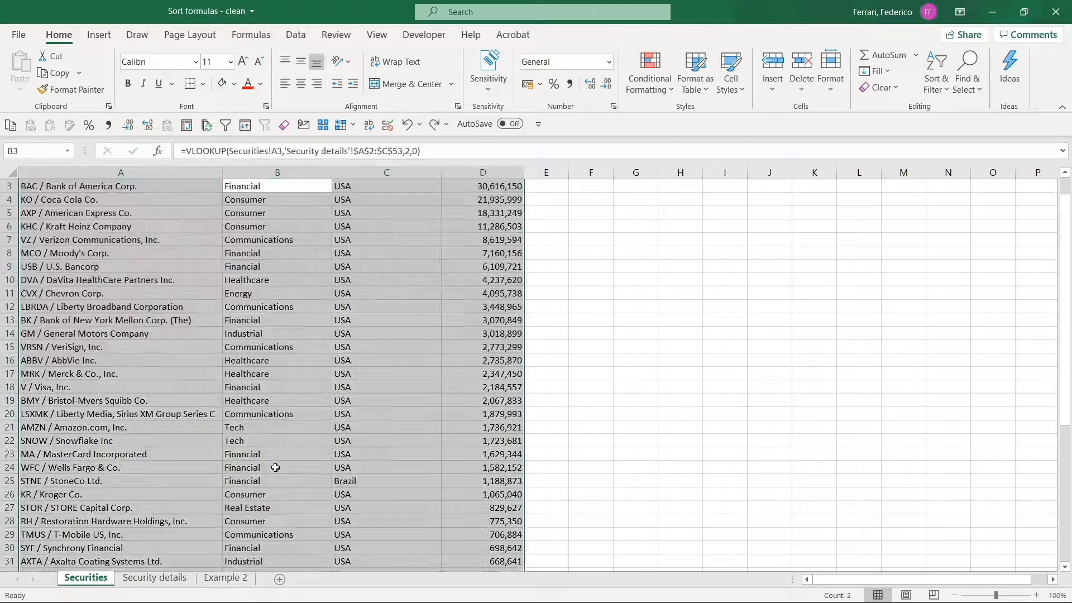
left_click(275, 199)
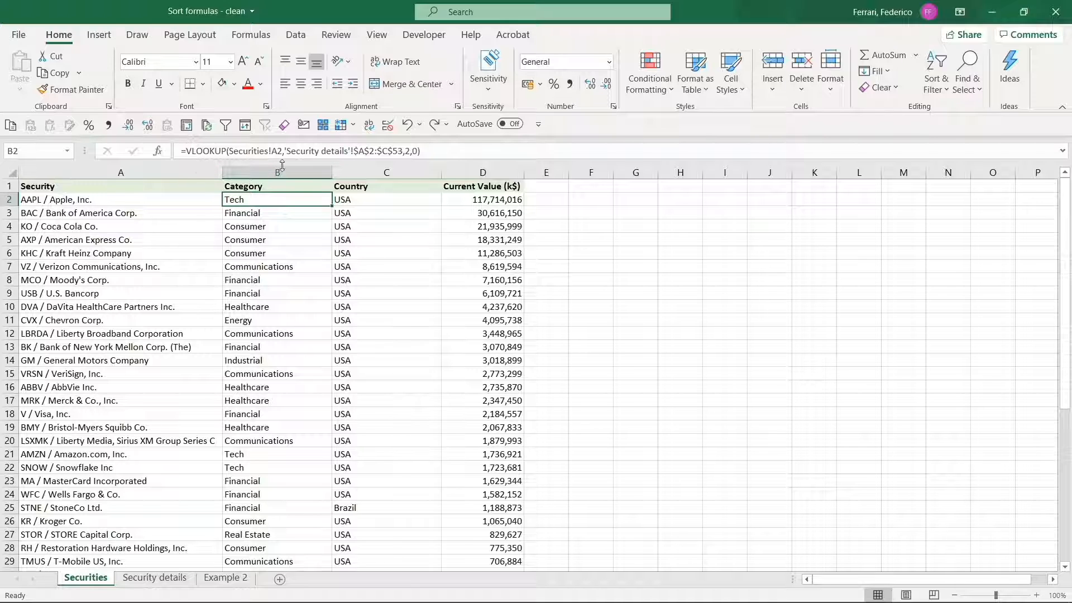
key("F2")
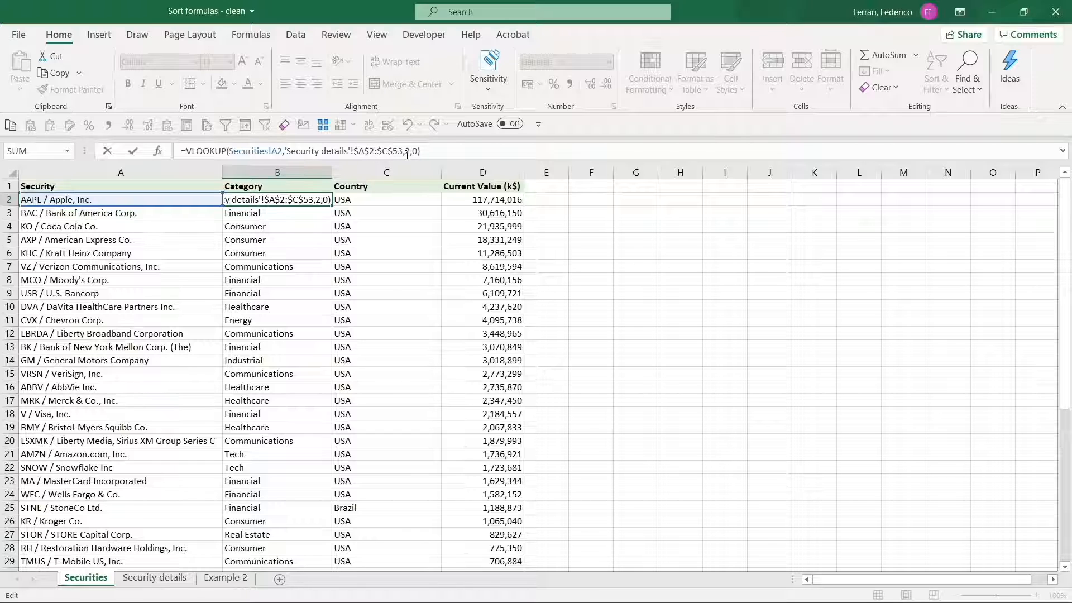
key("ctrl+Return")
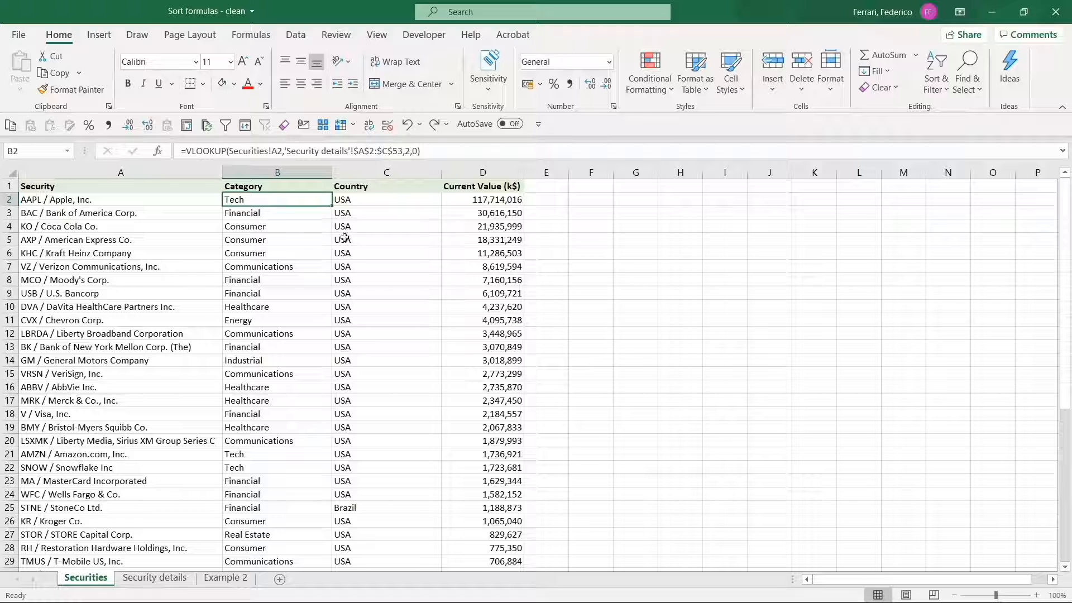
Colour the AAPL row text (A2:B2) red and the BAC row text (A3:B3) green
left_click_drag(192, 198, 227, 199)
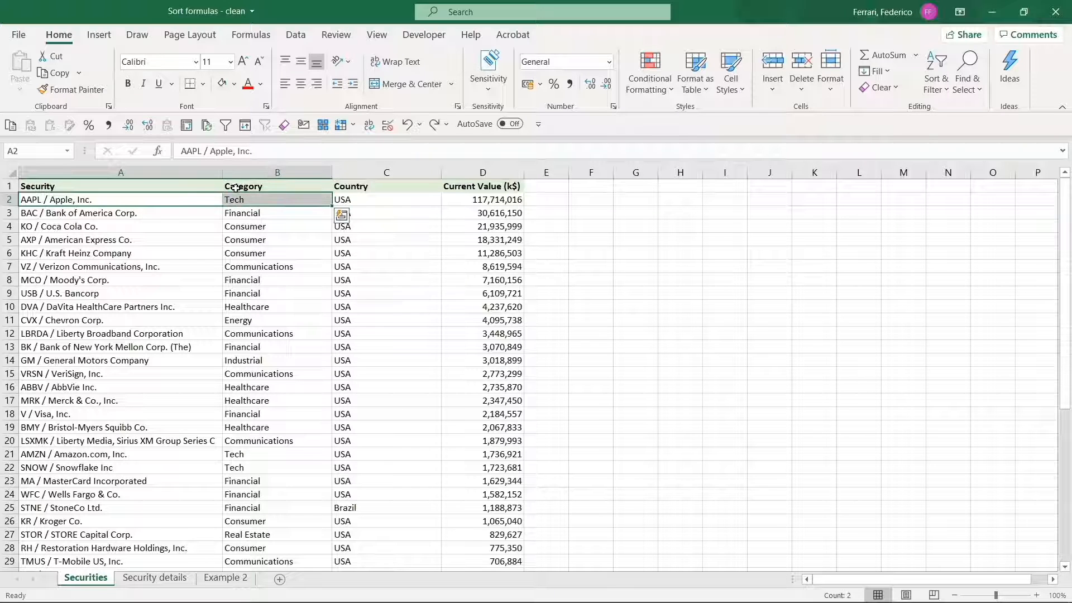
left_click(248, 84)
left_click_drag(182, 212, 242, 212)
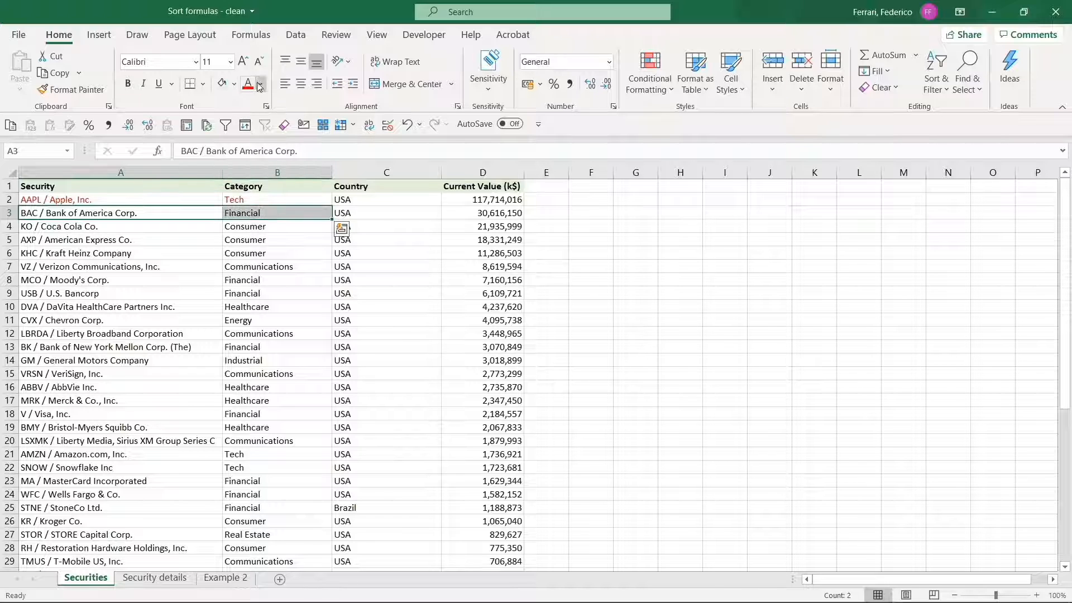
left_click(261, 84)
left_click(302, 234)
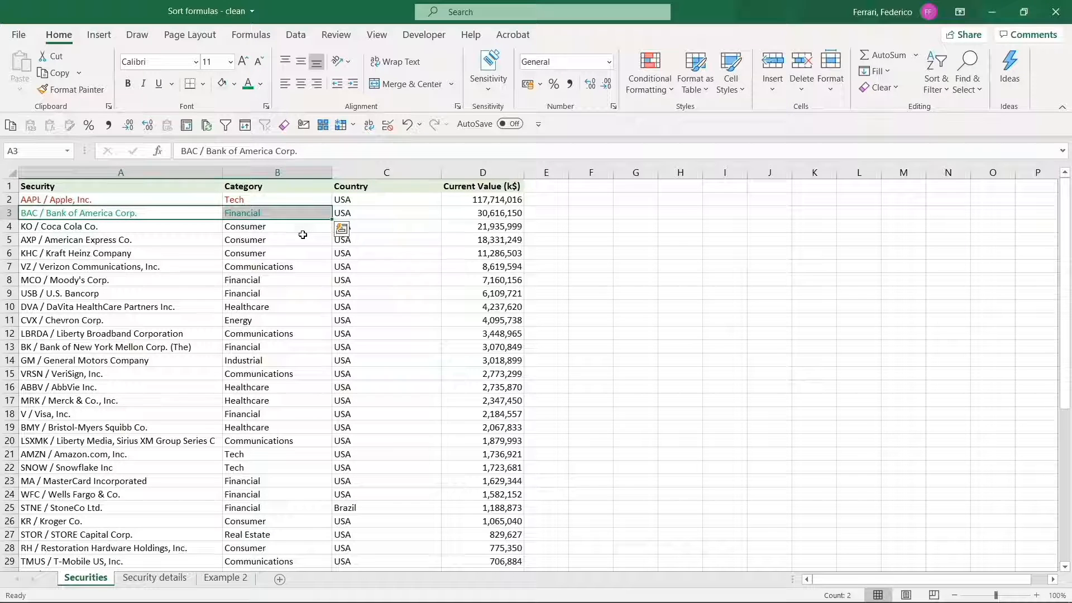
Sort by Category A to Z again and inspect the BAC and AAPL lookup formulas in B22 and B46
left_click(322, 213)
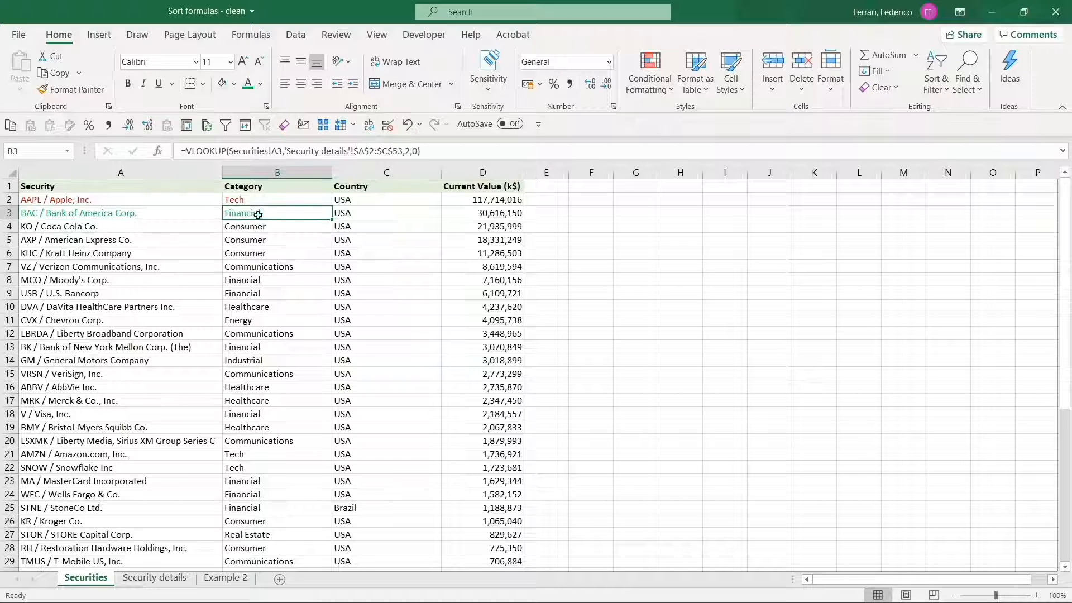
left_click(936, 78)
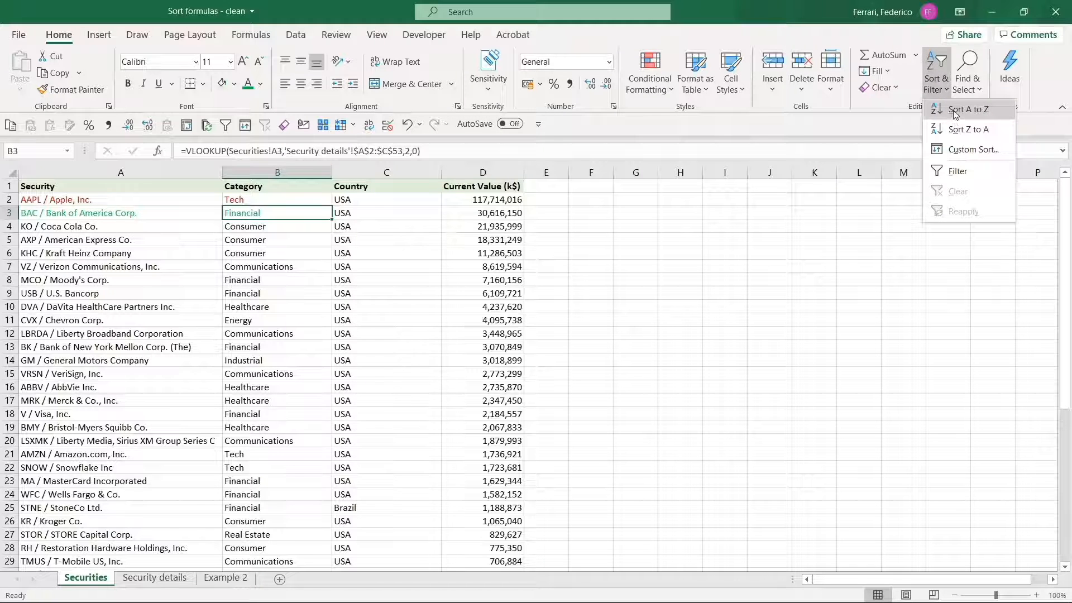
left_click(952, 112)
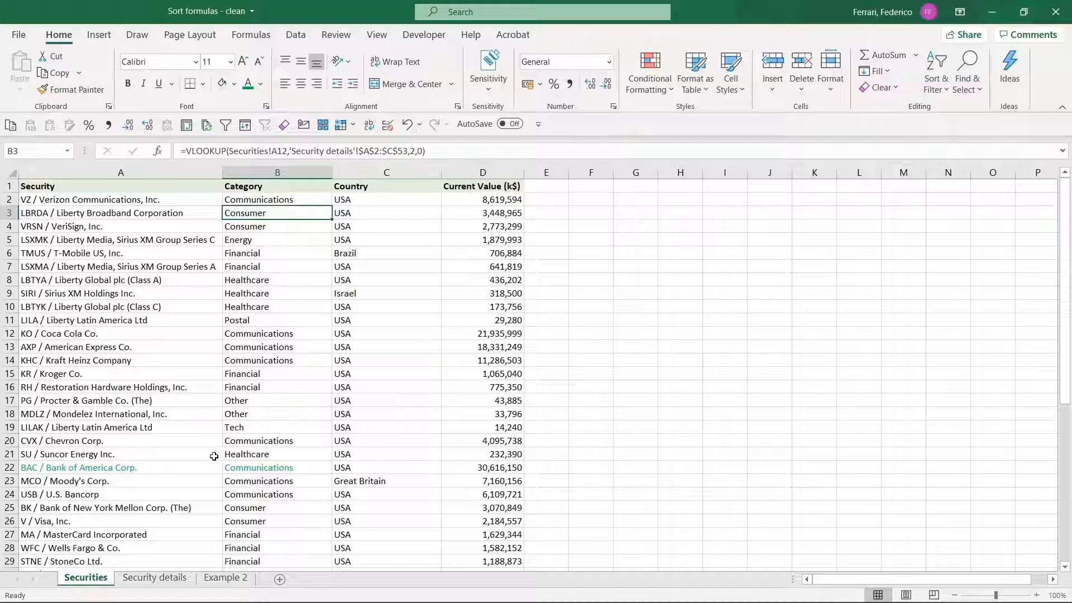
left_click(251, 467)
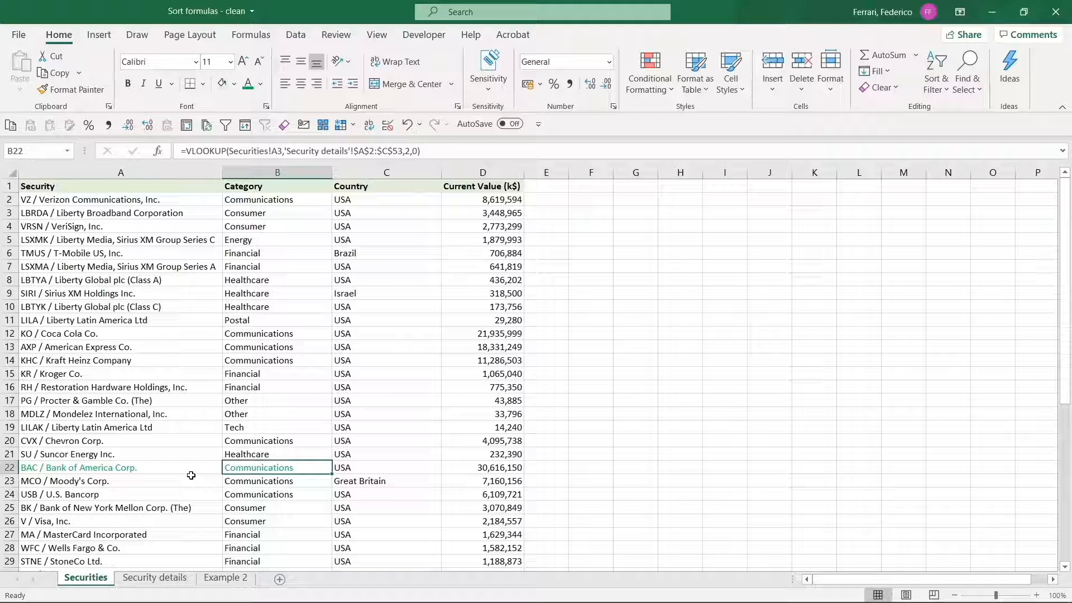
scroll(286, 406, "down", 9)
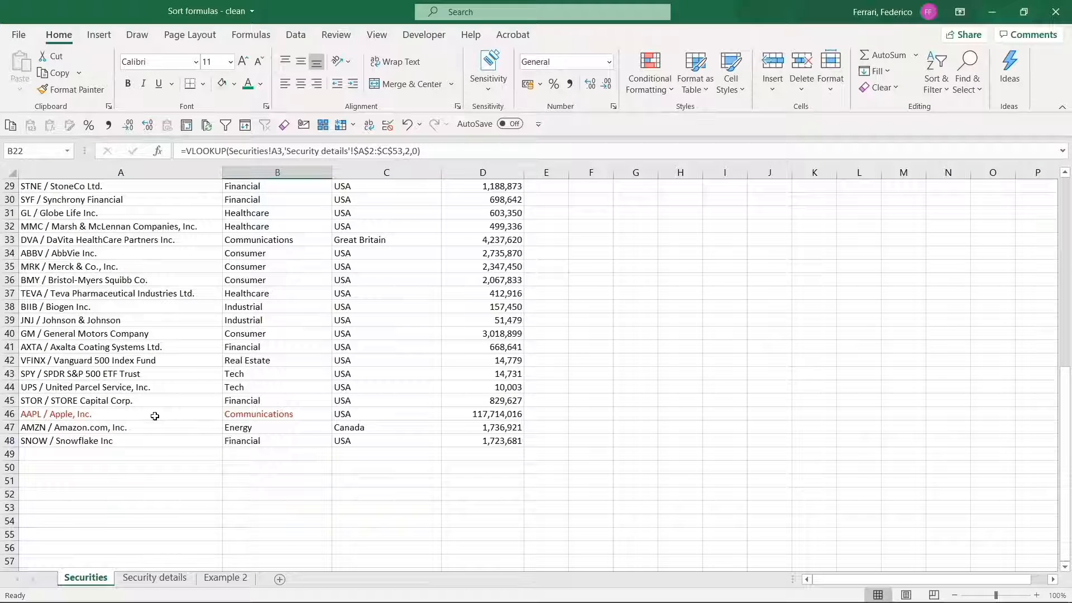
left_click(263, 414)
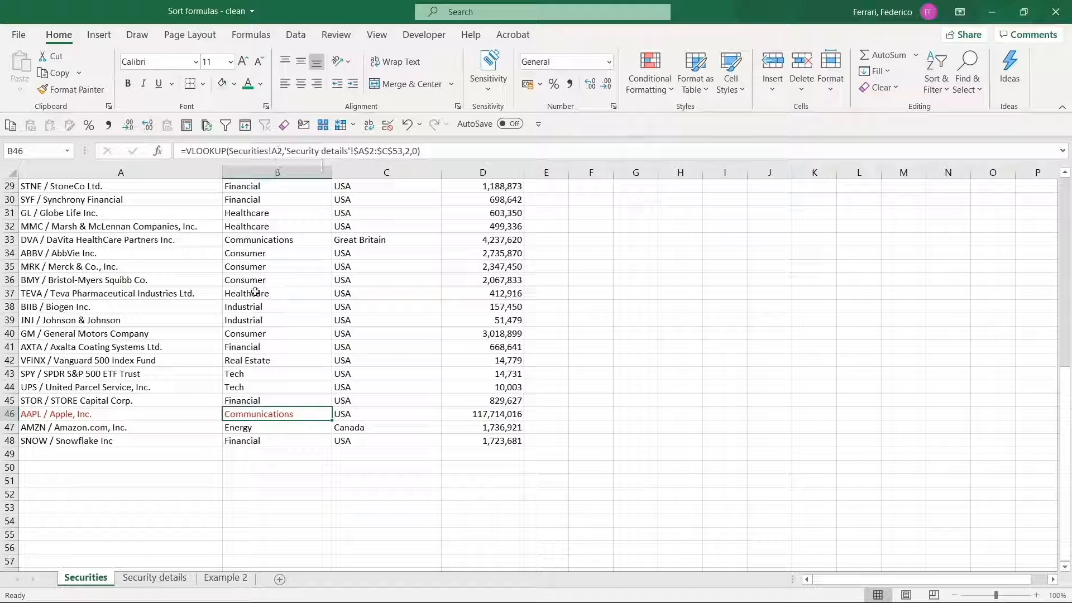
key("F2")
scroll(261, 315, "up", 9)
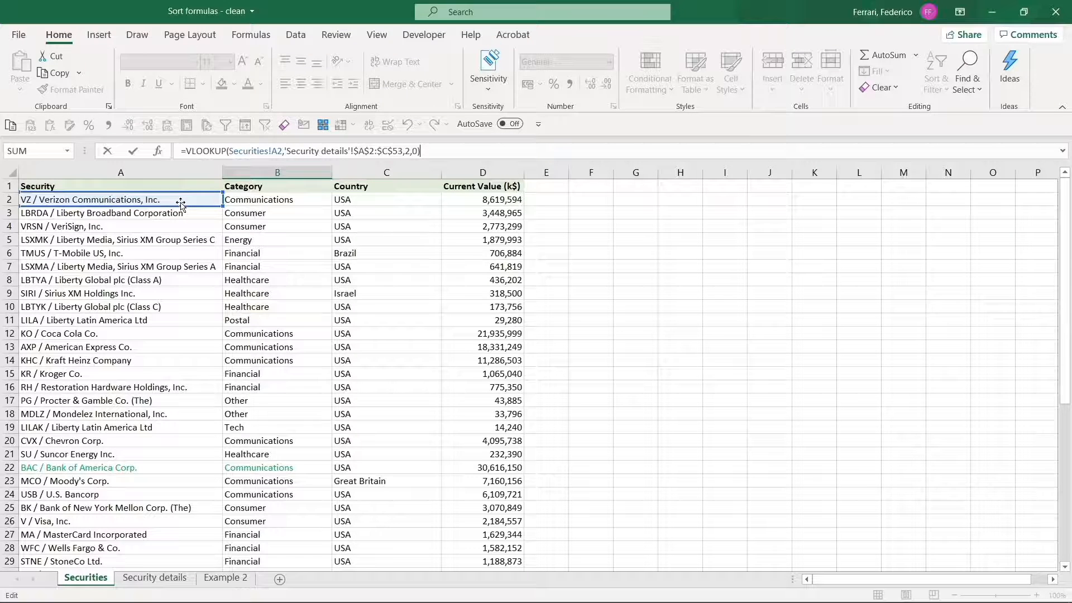
scroll(281, 294, "down", 3)
scroll(280, 294, "down", 5)
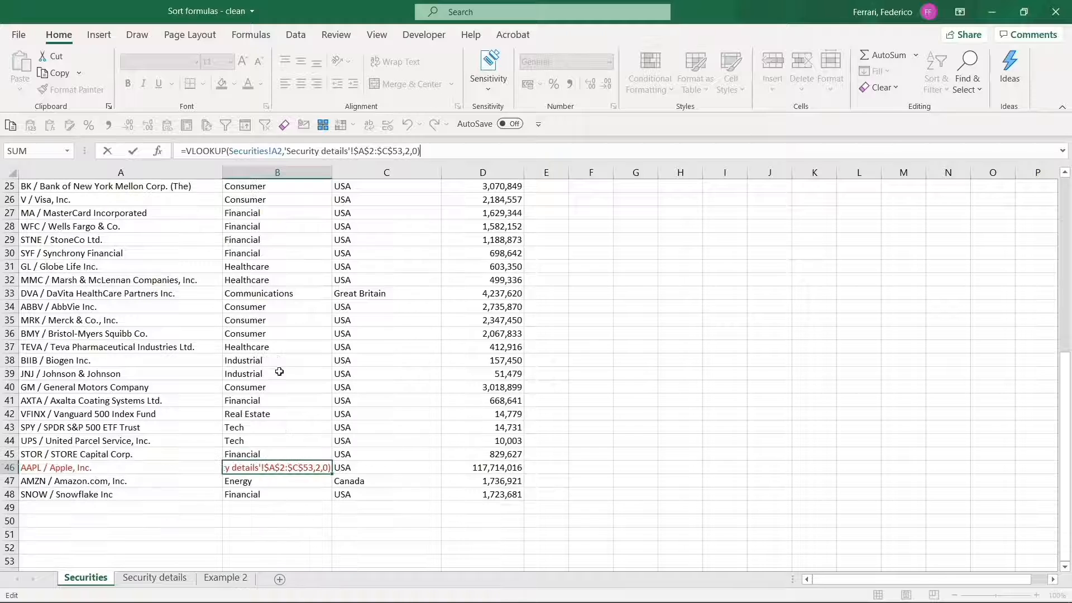
key("Escape")
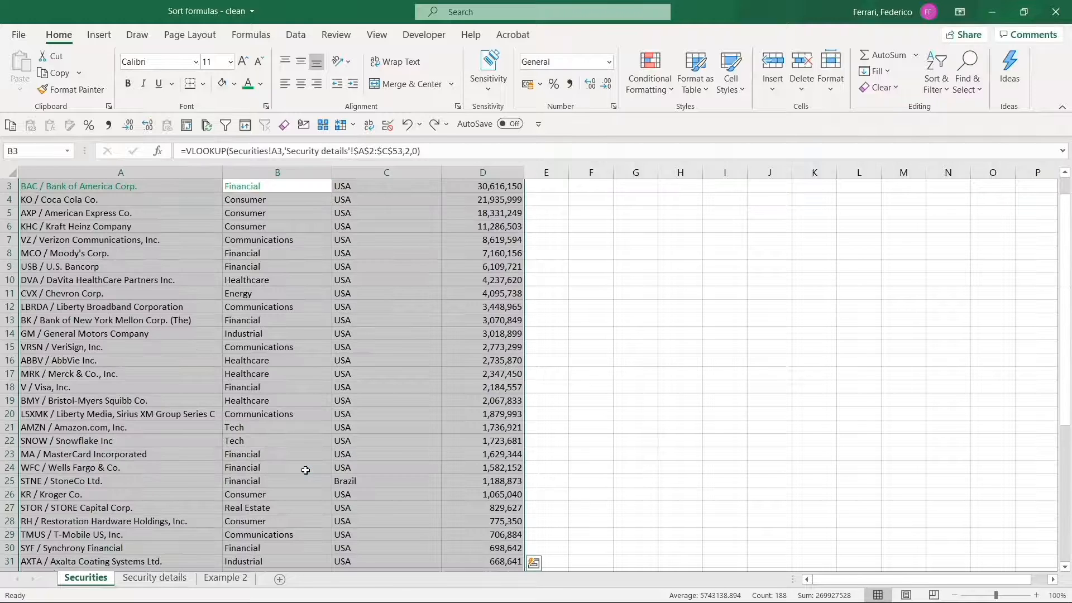
scroll(305, 470, "up", 1)
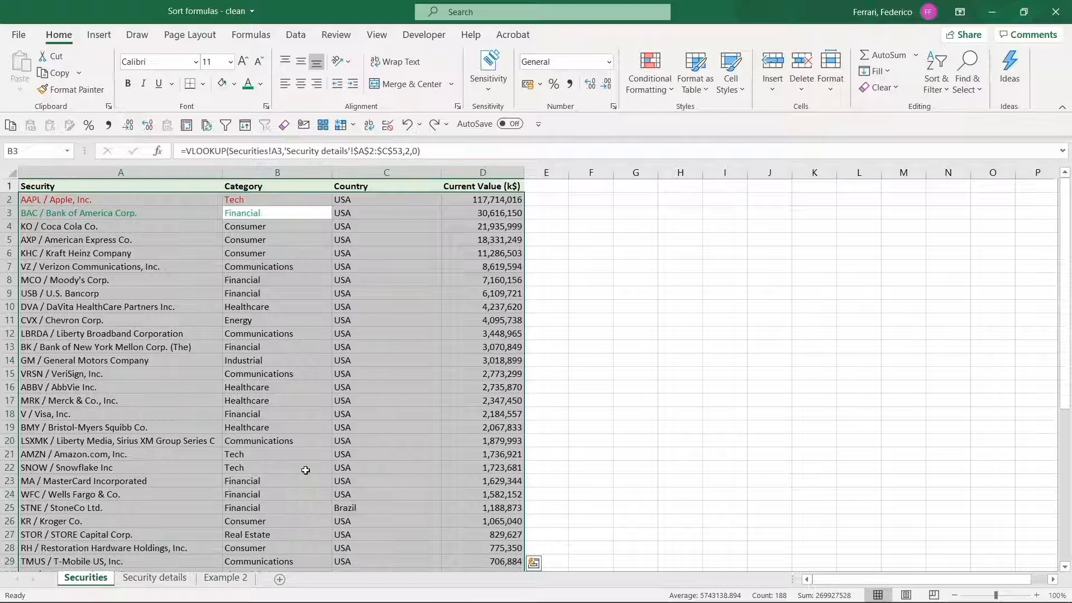
Open B2's VLOOKUP formula for editing to reveal its Securities!A2 lookup reference
left_click(305, 199)
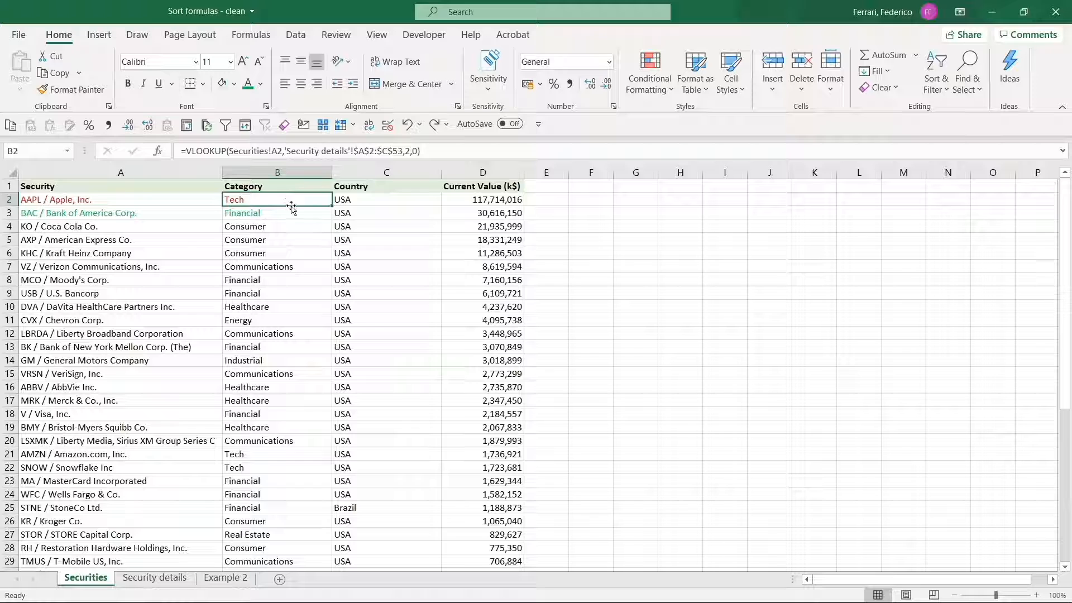
key("F2")
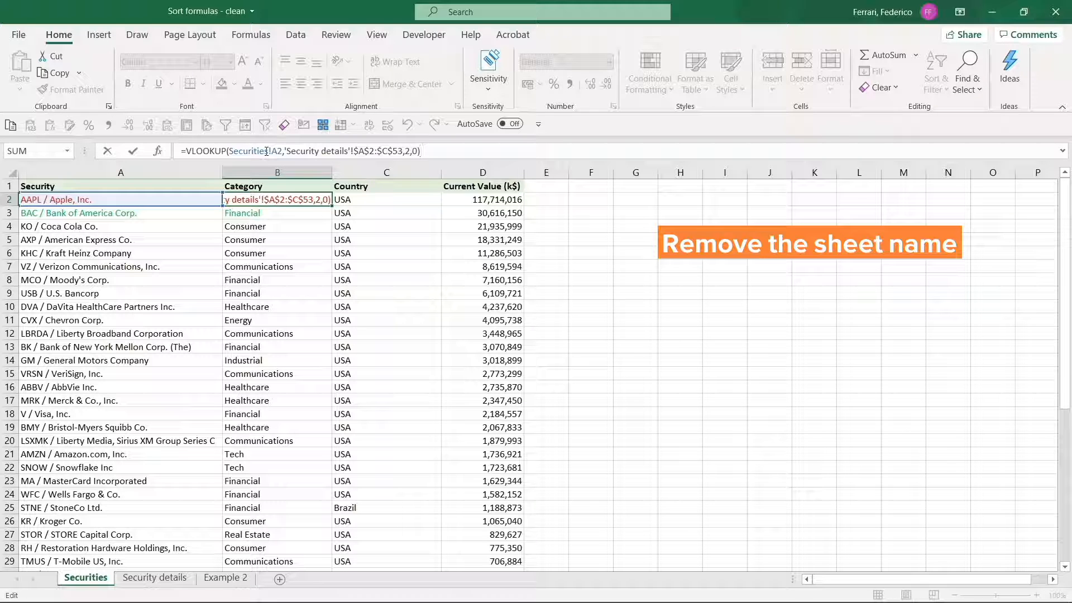
Remove the 'Securities!' prefix from B2's lookup value and fill the formula down to B48
left_click(230, 151)
key("Delete")
key("Delete")
key("Delete")
key("Delete")
key("Delete")
key("Delete")
key("Delete")
key("Delete")
key("Delete")
key("Delete")
key("Delete")
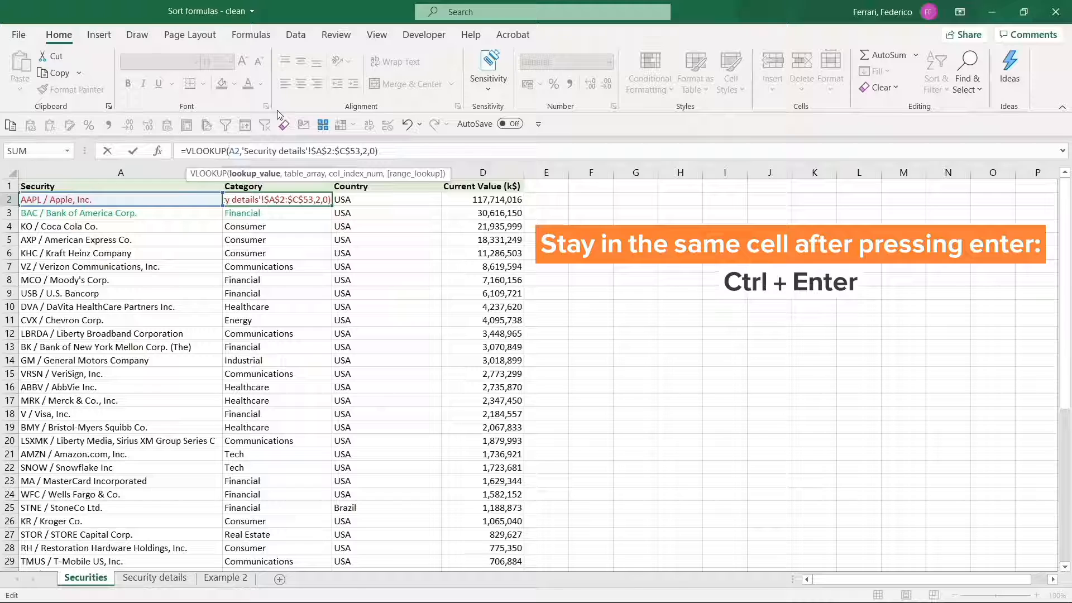
key("ctrl+Return")
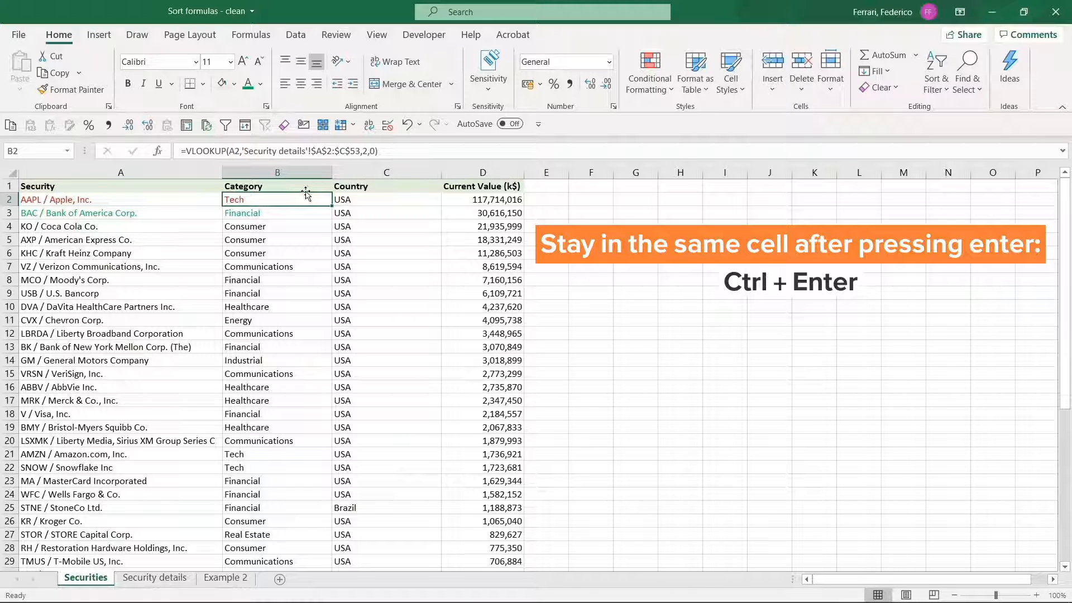
double_click(332, 206)
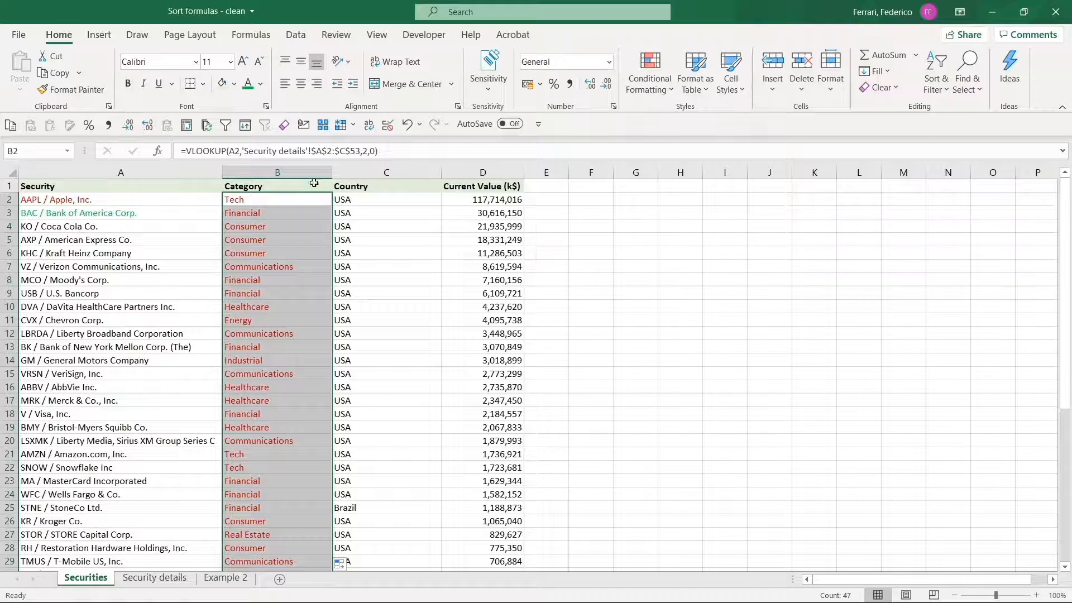
Reset the Category column's font colour to Automatic
left_click(260, 84)
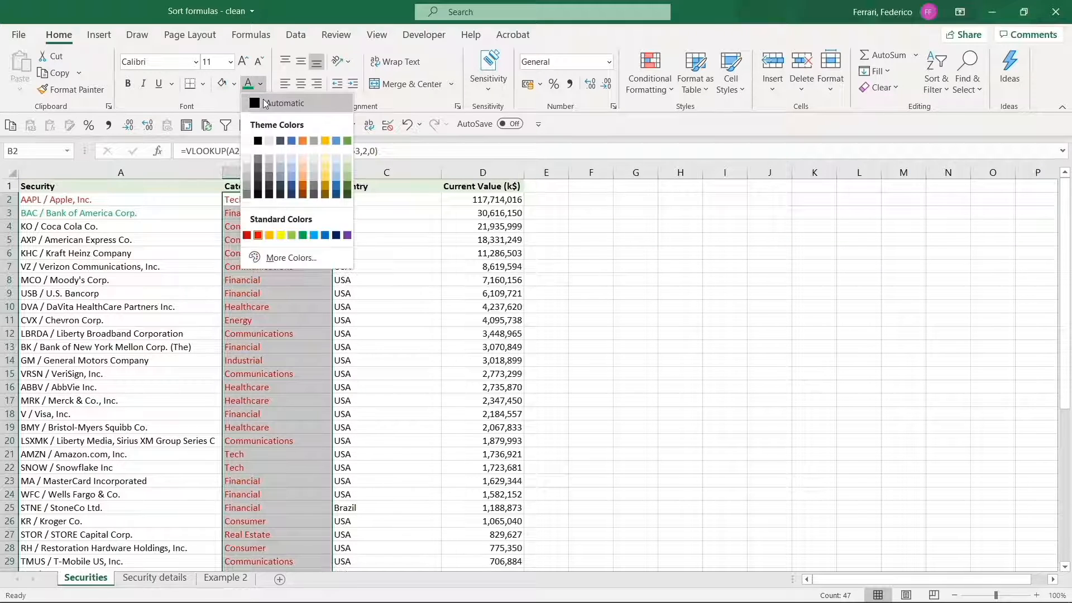
left_click(265, 102)
left_click(318, 253)
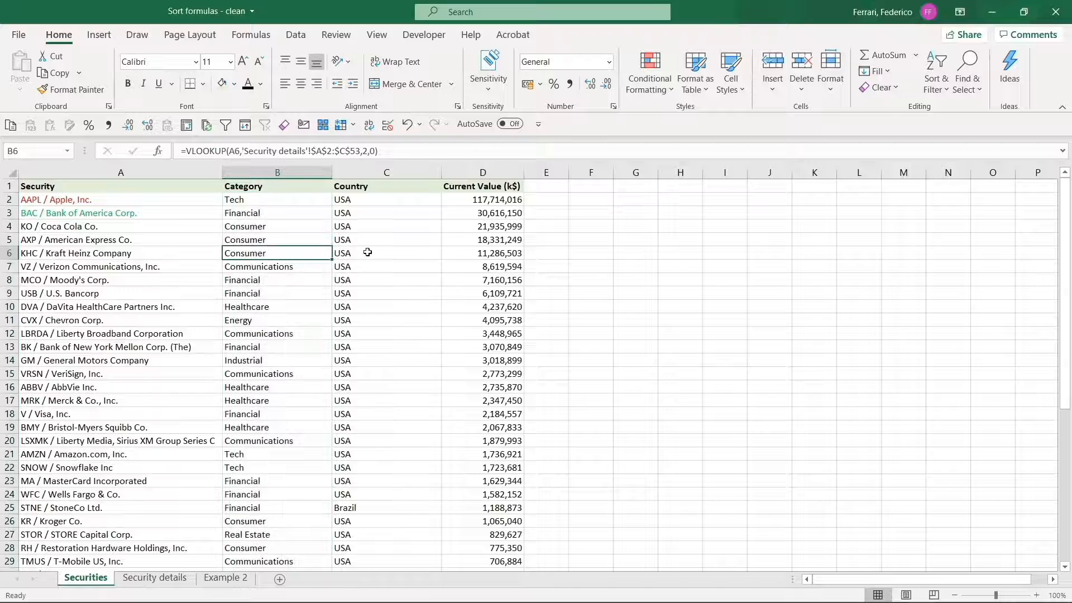
left_click(936, 94)
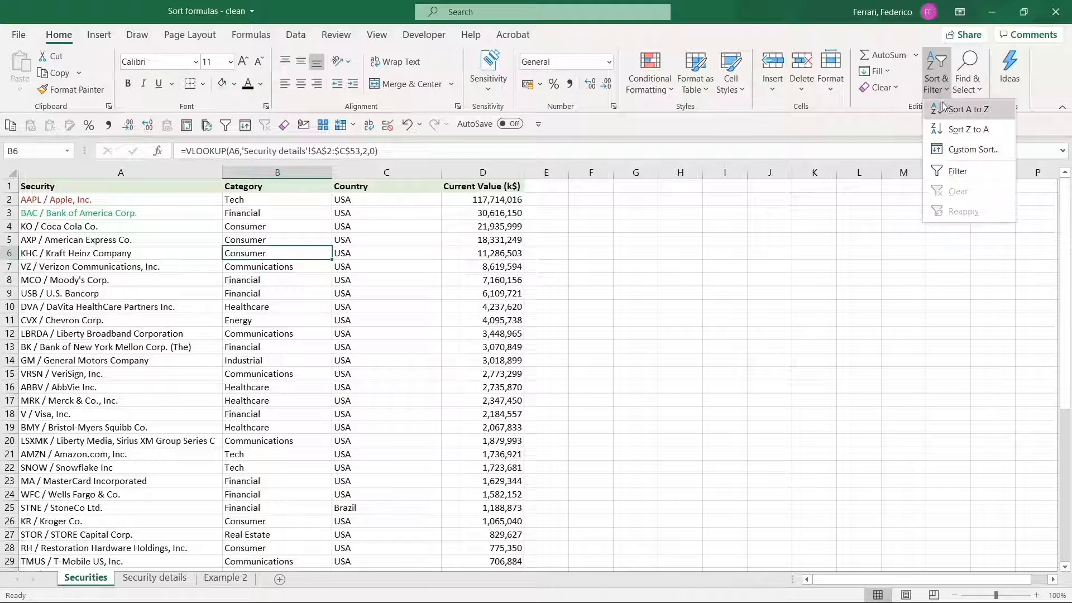
left_click(953, 107)
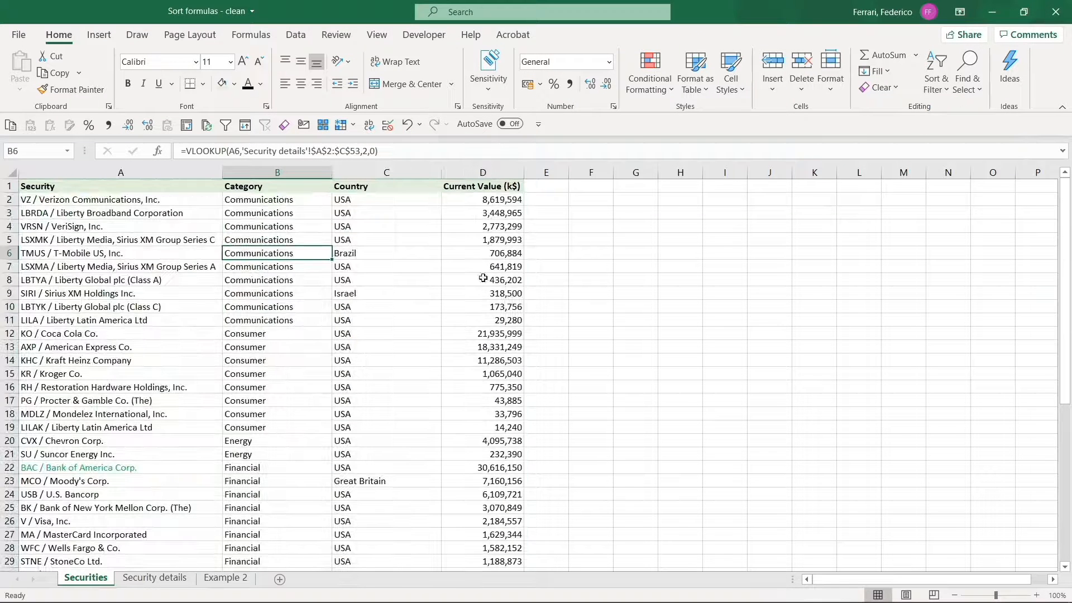
left_click_drag(287, 212, 283, 341)
scroll(283, 341, "down", 7)
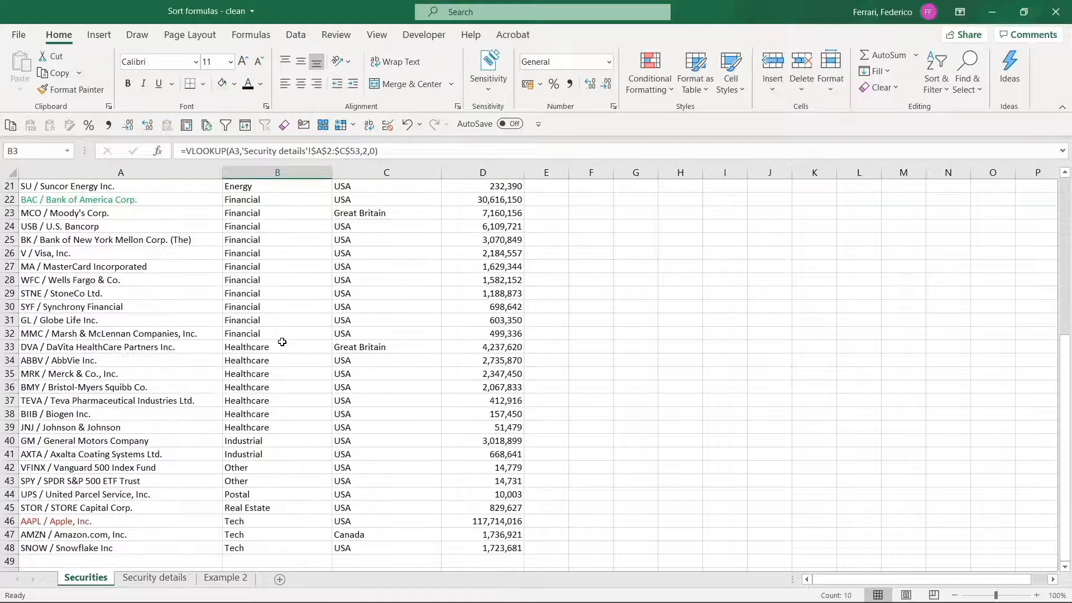
scroll(282, 342, "up", 1)
left_click(241, 258)
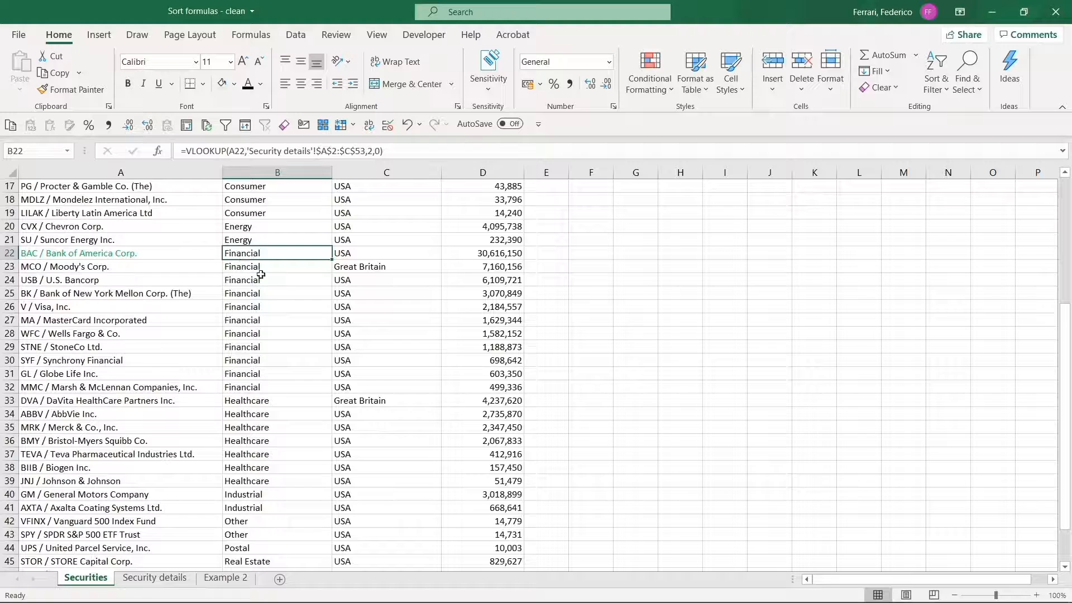
scroll(292, 280, "down", 3)
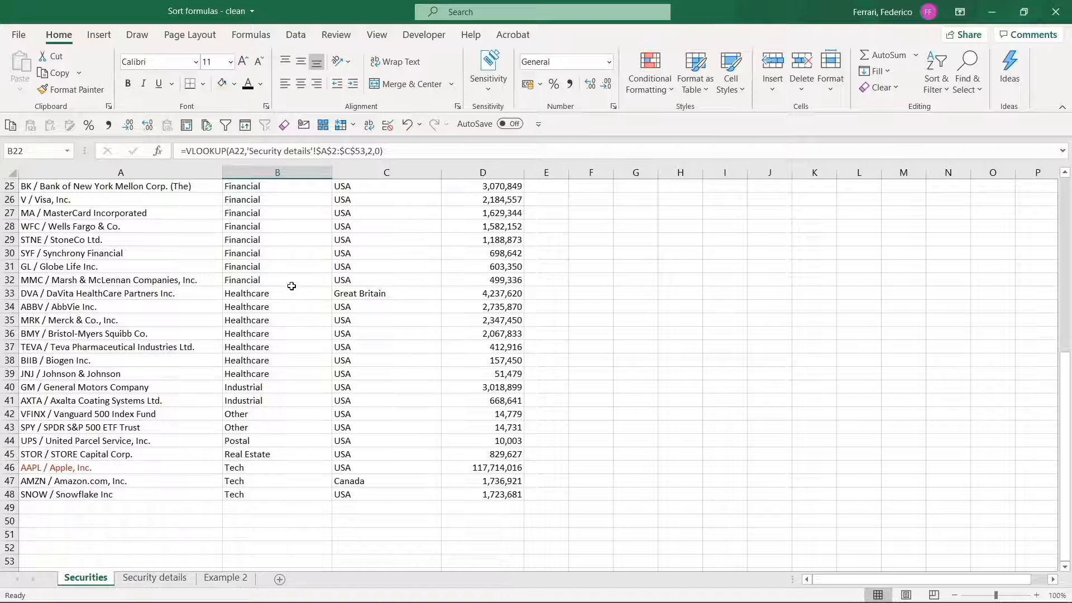
left_click(283, 467)
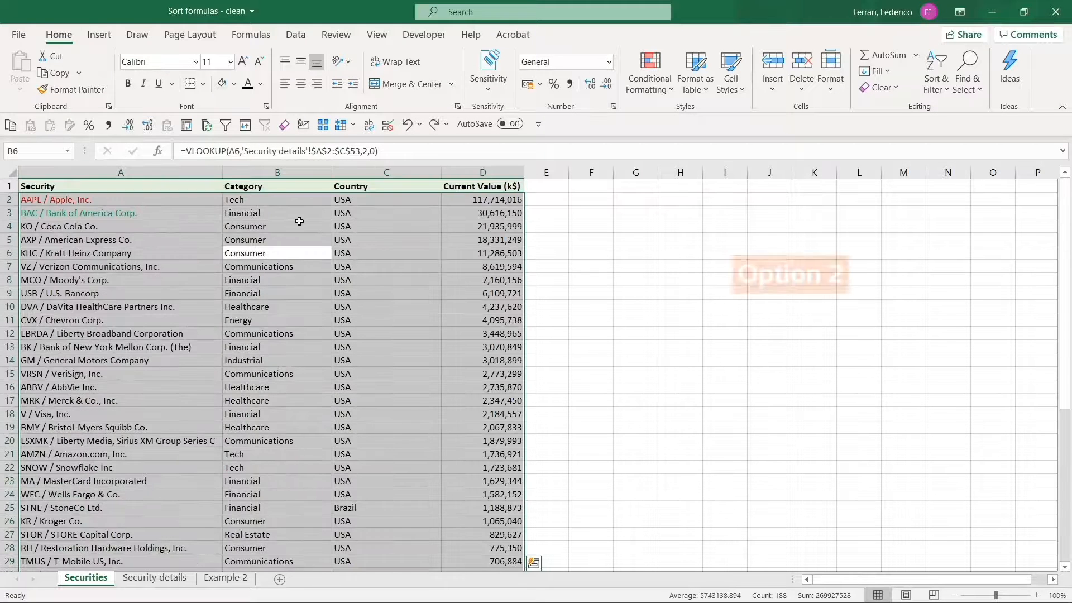
Open B2's =VLOOKUP(A2,'Security details'!$A$2:$C$53,2,0) formula for editing
left_click(291, 199)
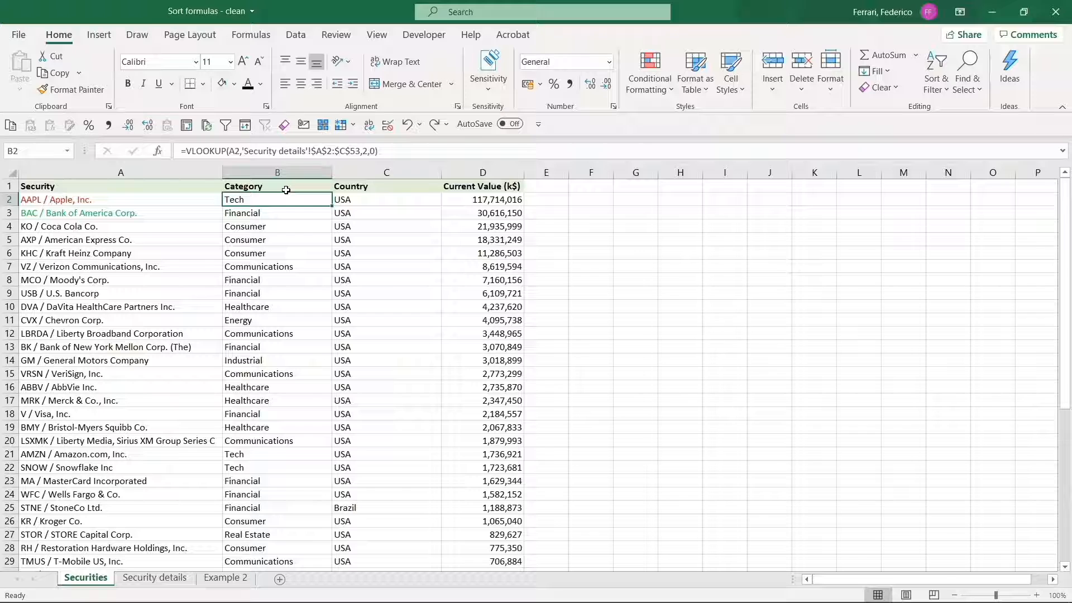
key("F2")
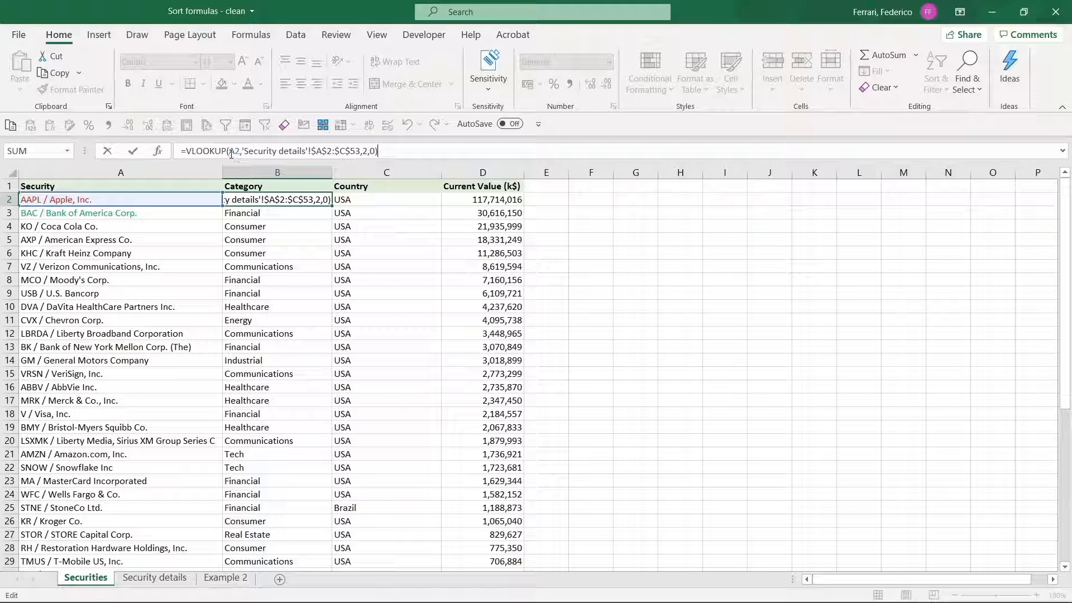
Replace B2's A2 lookup value with INDIRECT("A"&ROW()) and commit the formula
left_click(230, 151)
type("indir")
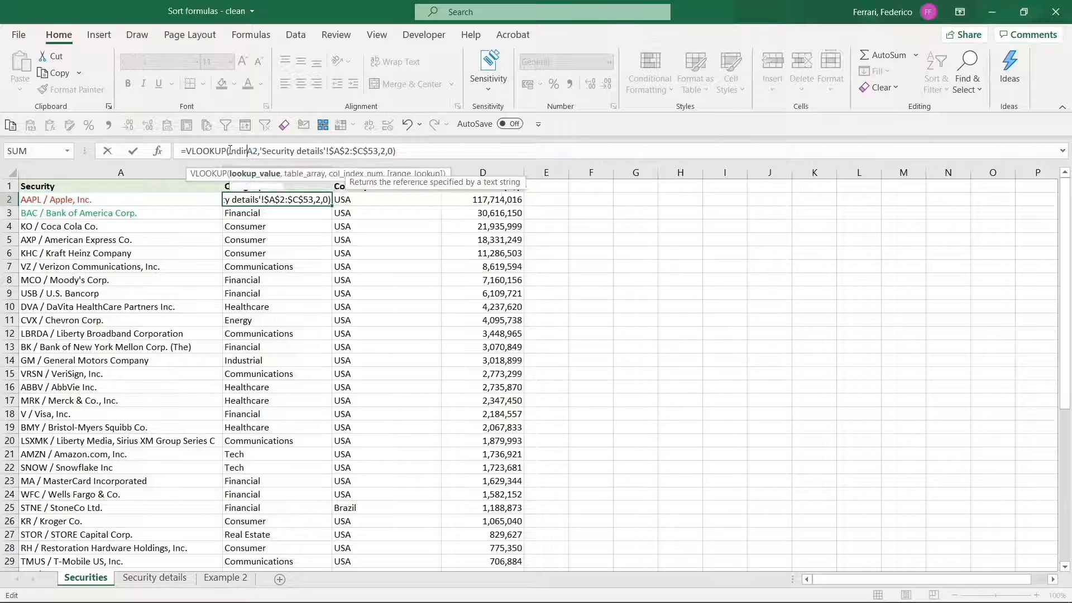
key("Tab")
type("\"A")
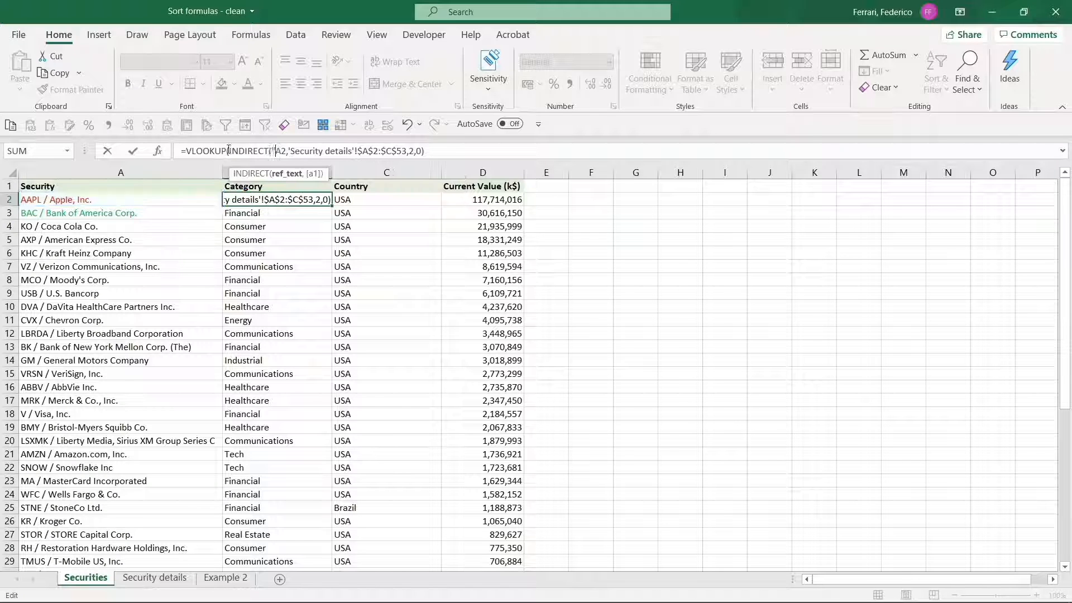
type("\"")
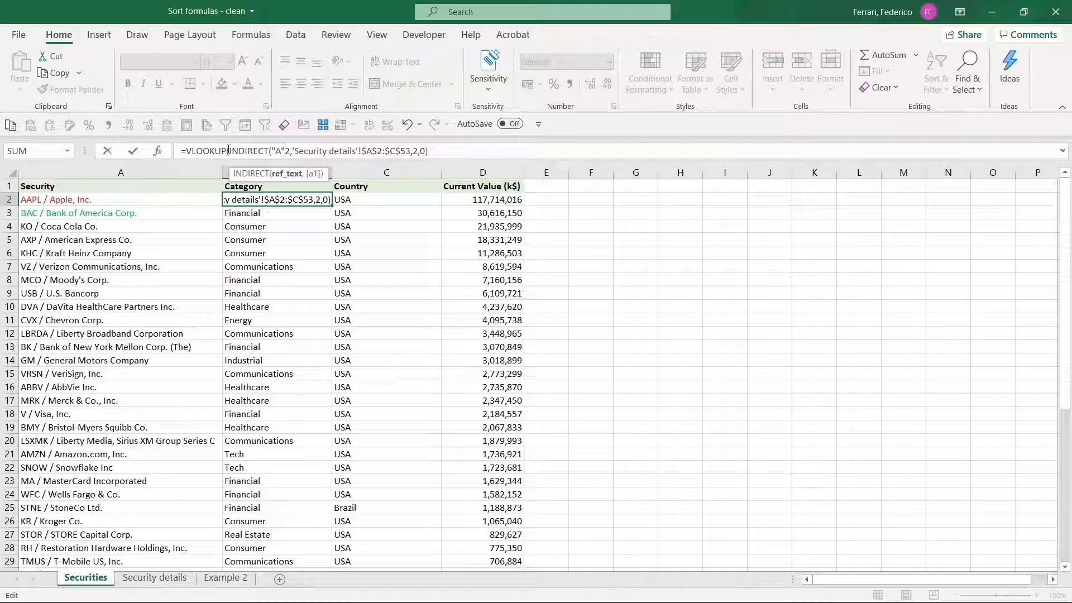
type("&")
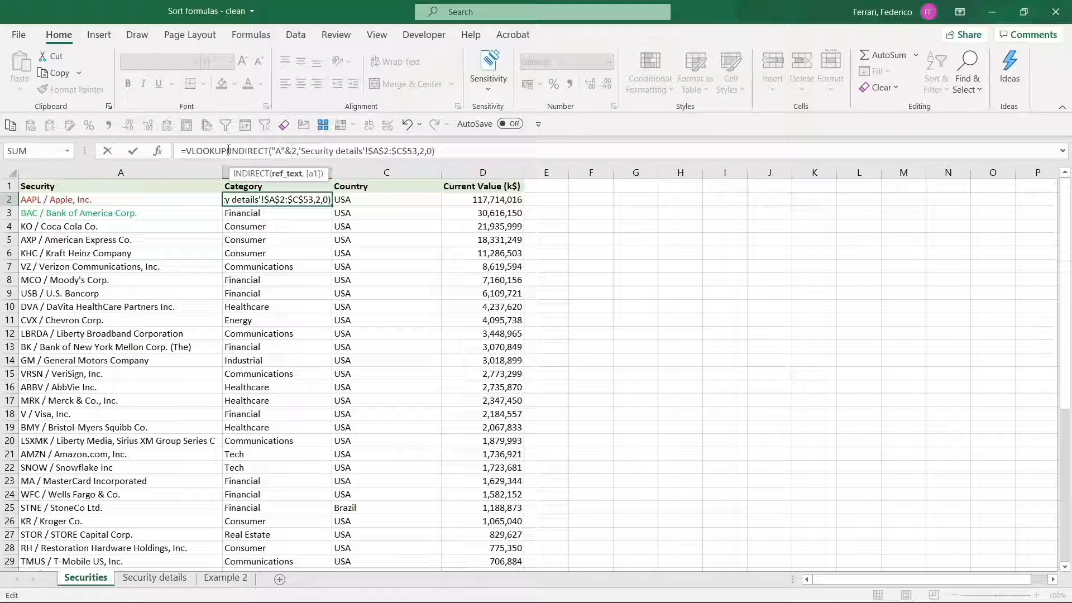
type("row")
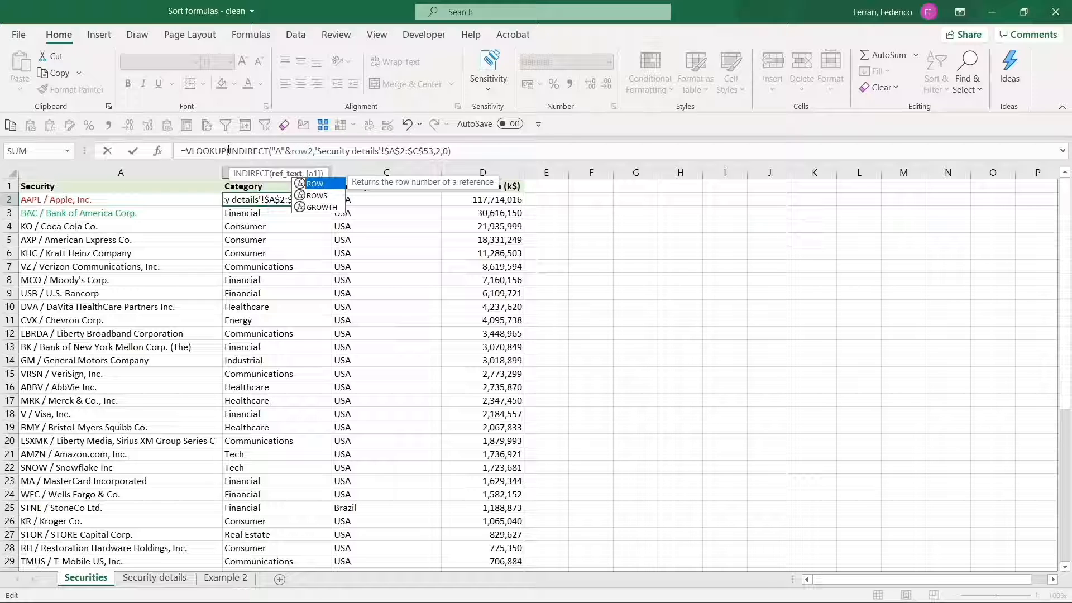
key("Tab")
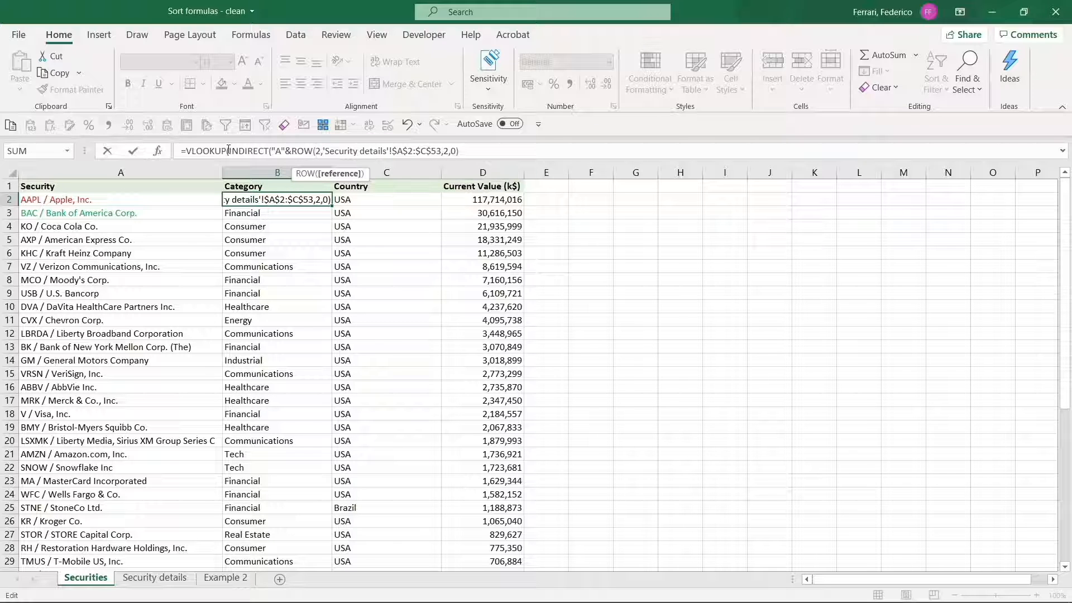
type(")")
key("Delete")
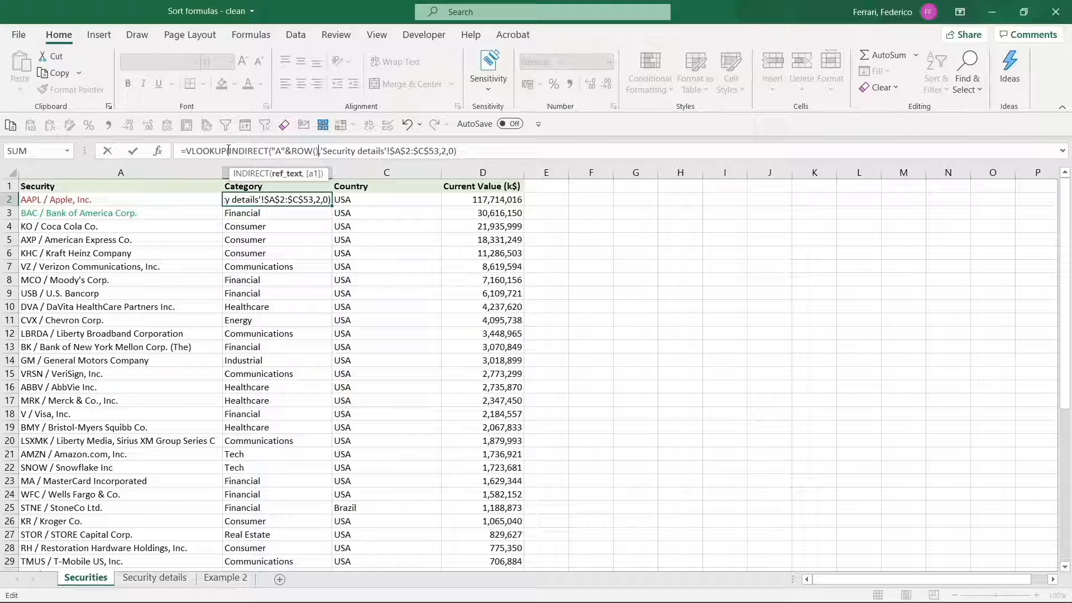
type(")")
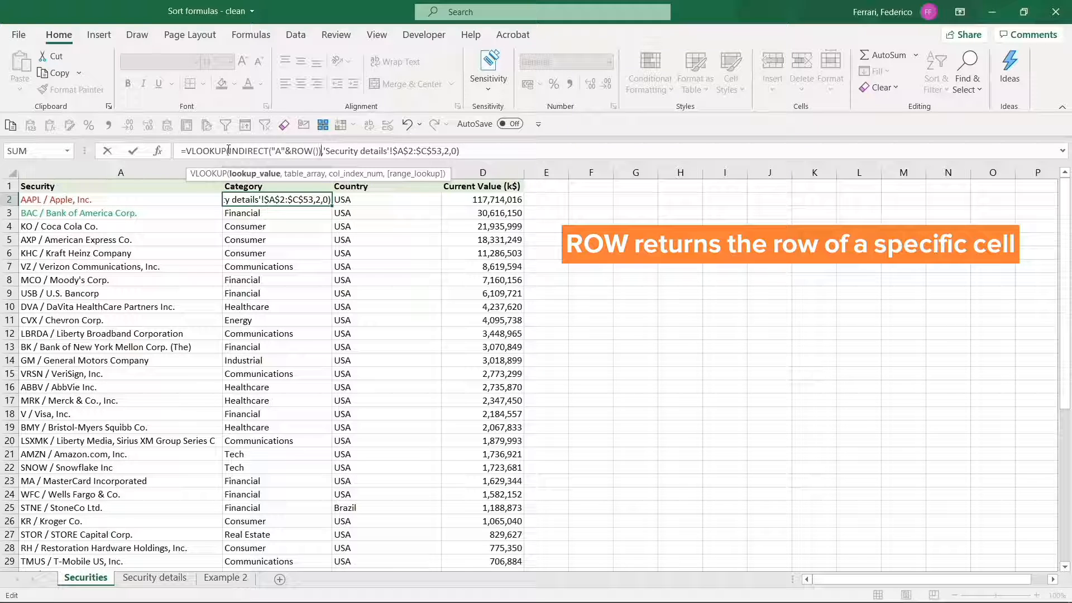
key("Left")
key("Left")
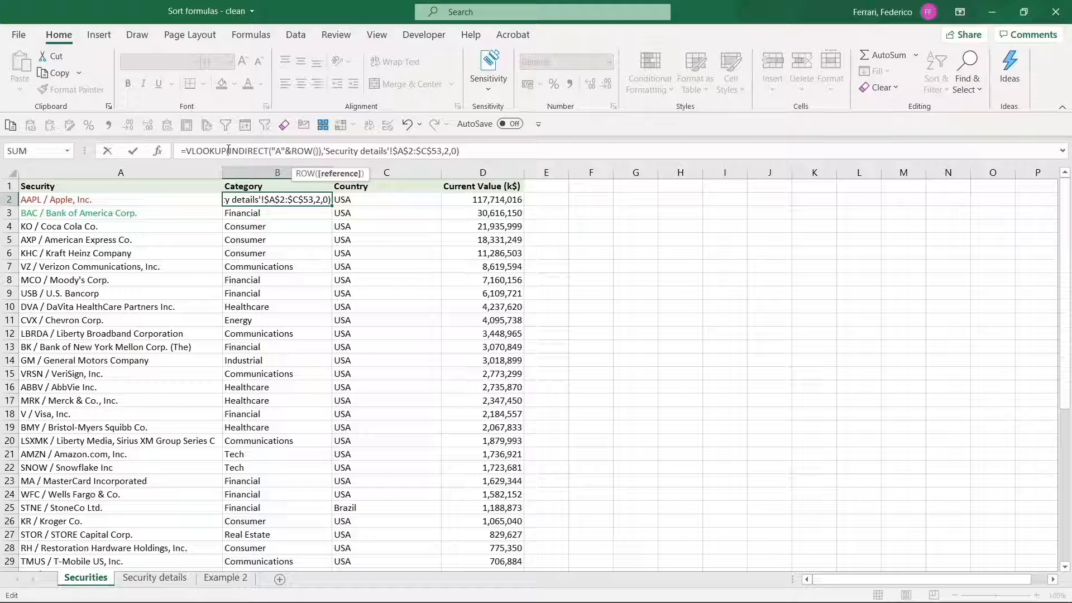
key("ctrl+Return")
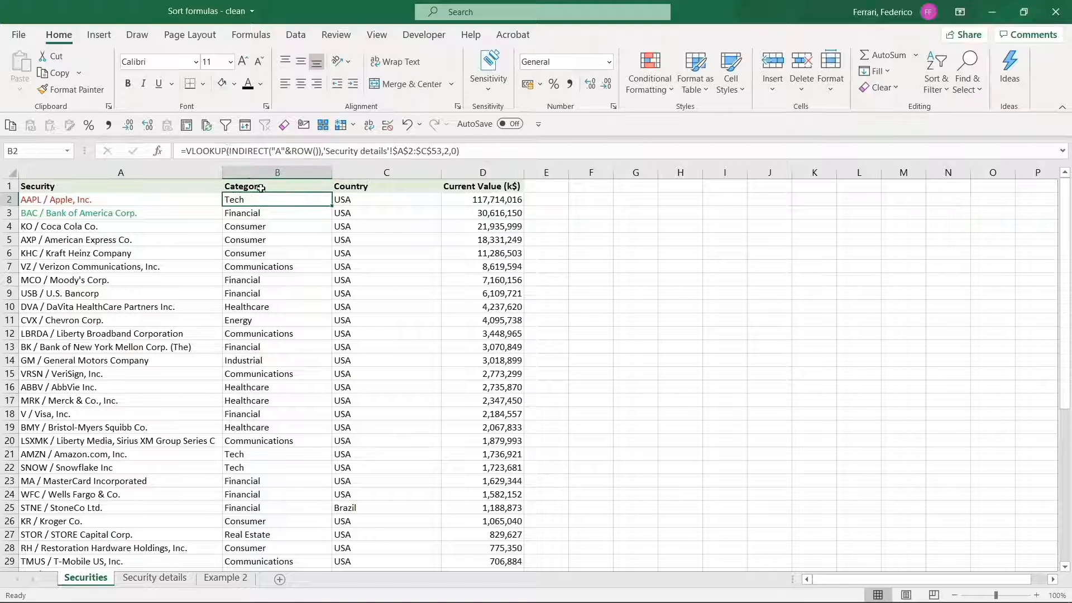
Fill the INDIRECT formula down column B and sort the Securities list A to Z by Category
double_click(332, 207)
left_click(324, 203)
left_click(948, 70)
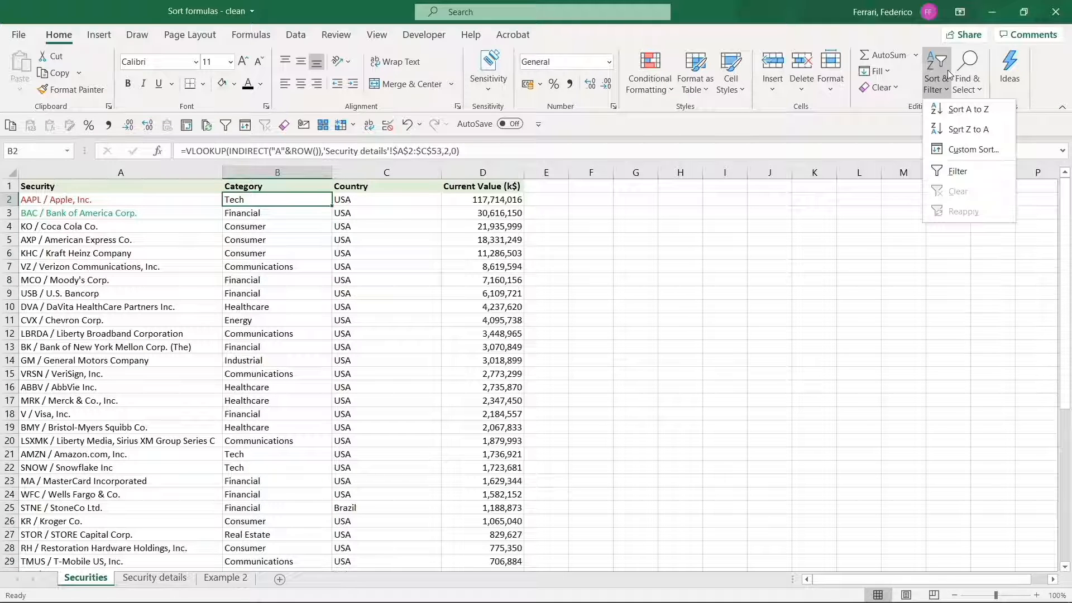
left_click(963, 106)
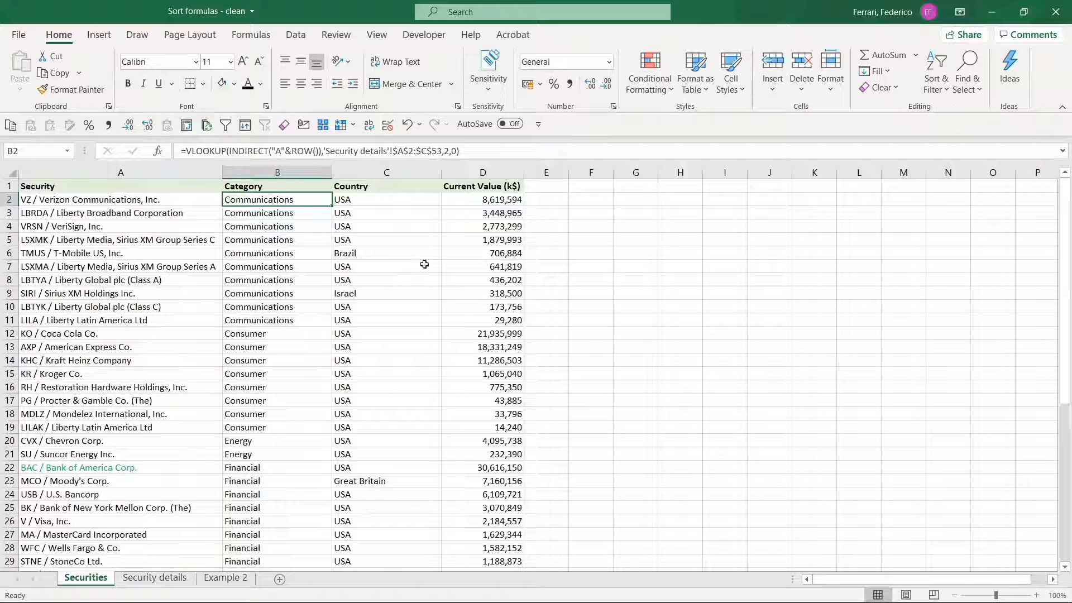
Check the row 22 and Apple lookup formulas after sorting, then move to the Example 2 sheet
scroll(413, 279, "down", 2)
left_click(285, 410)
scroll(285, 410, "down", 7)
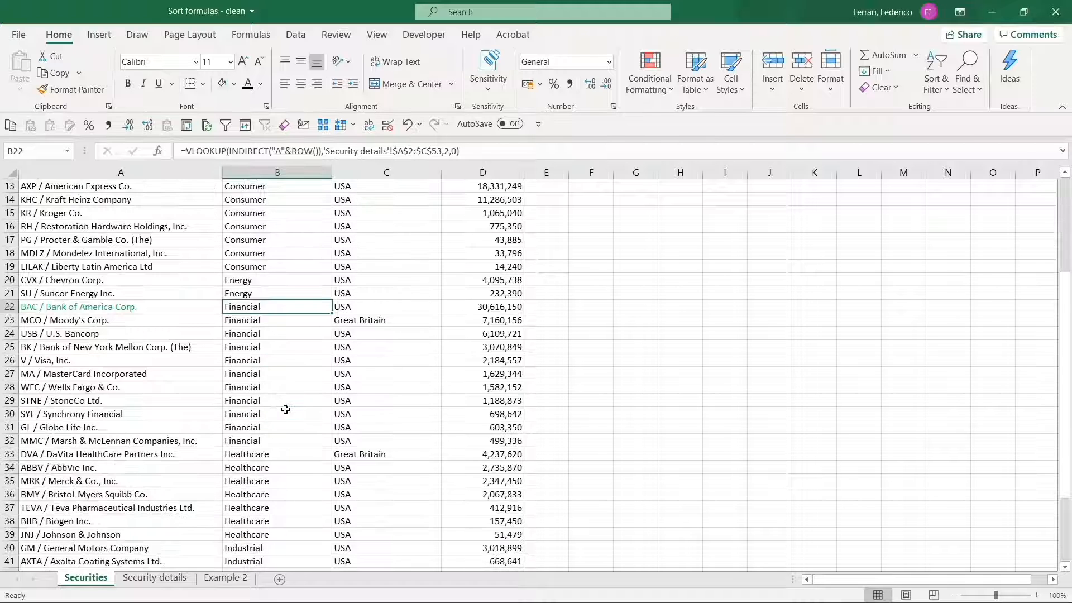
left_click(252, 466)
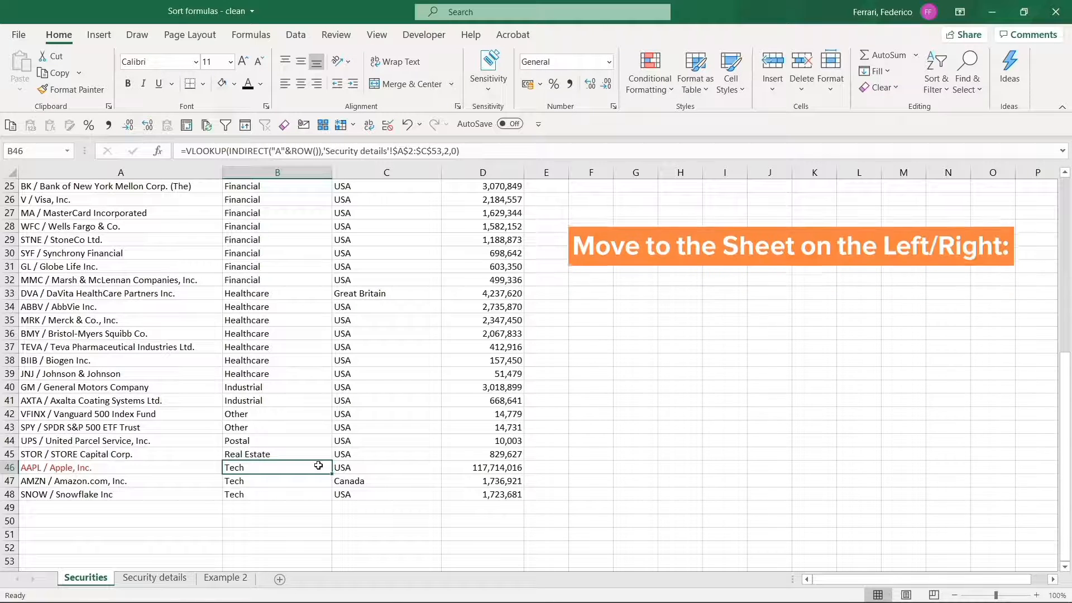
key("ctrl+Page_Down")
key("ctrl+Page_Down")
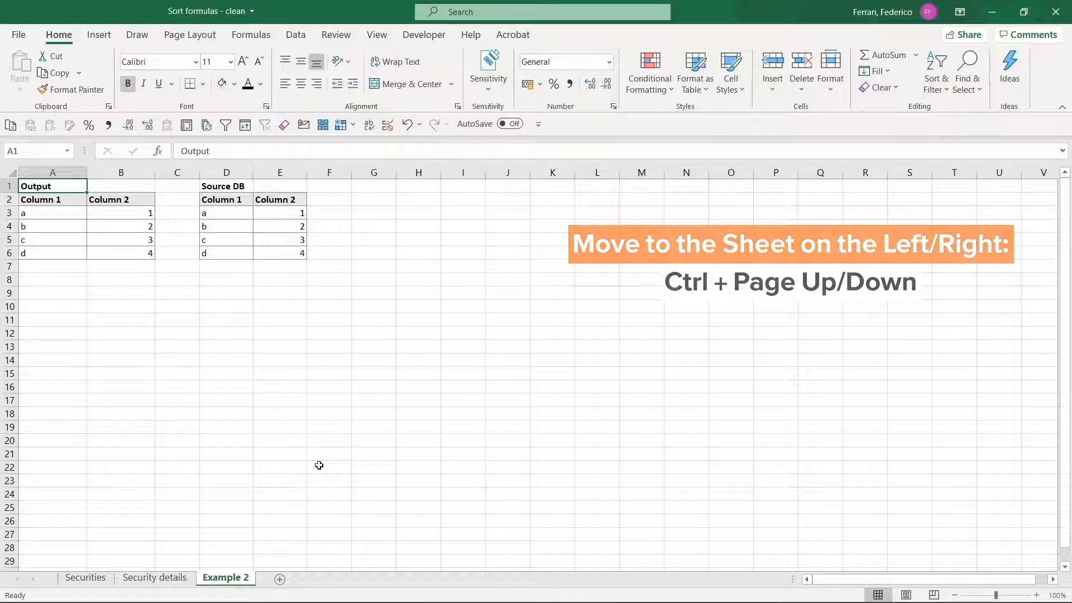
key("Down")
key("Down")
key("Right")
key("F2")
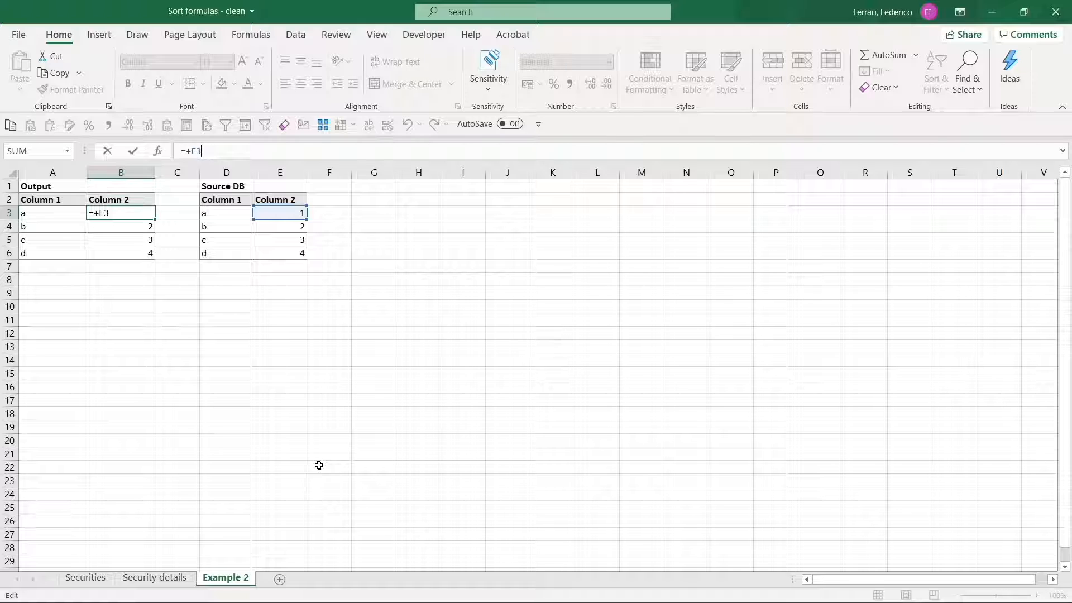
key("Return")
key("Down")
key("Down")
type("=+")
key("Right")
key("Right")
key("Right")
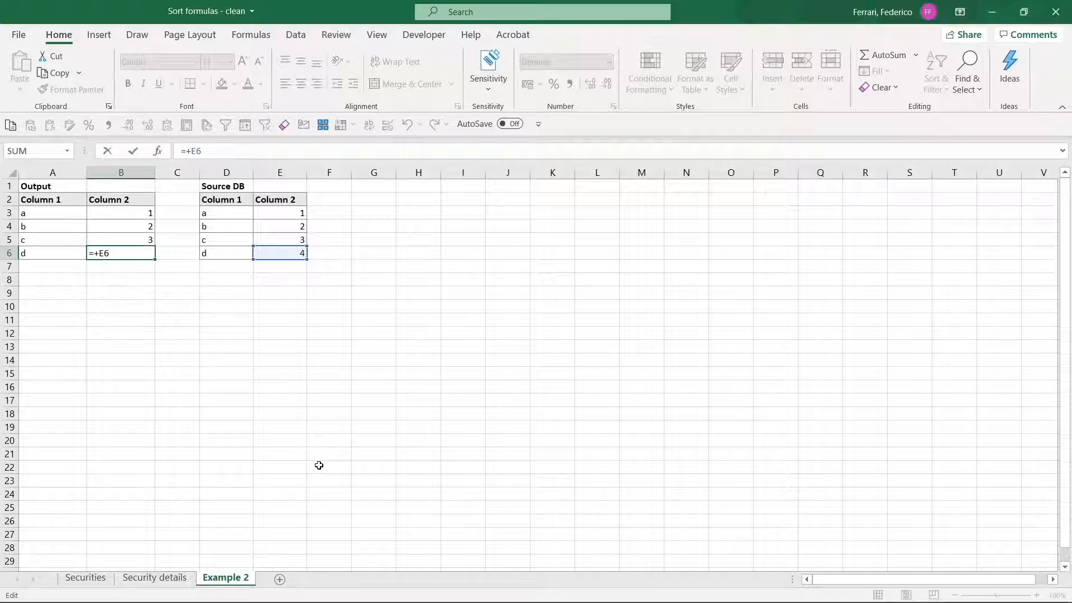
key("shift+Tab")
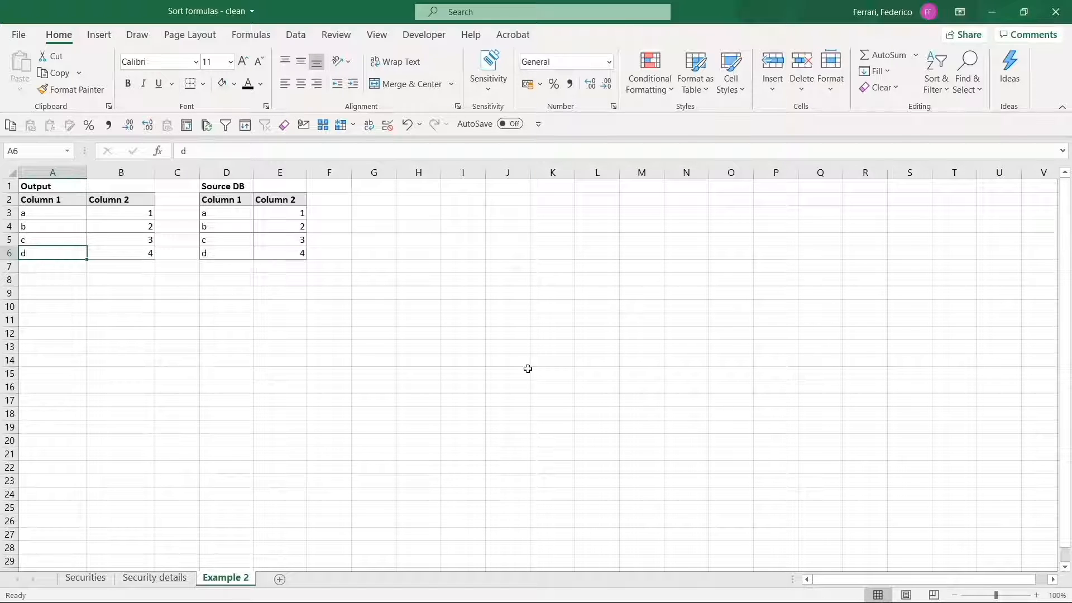
left_click(936, 72)
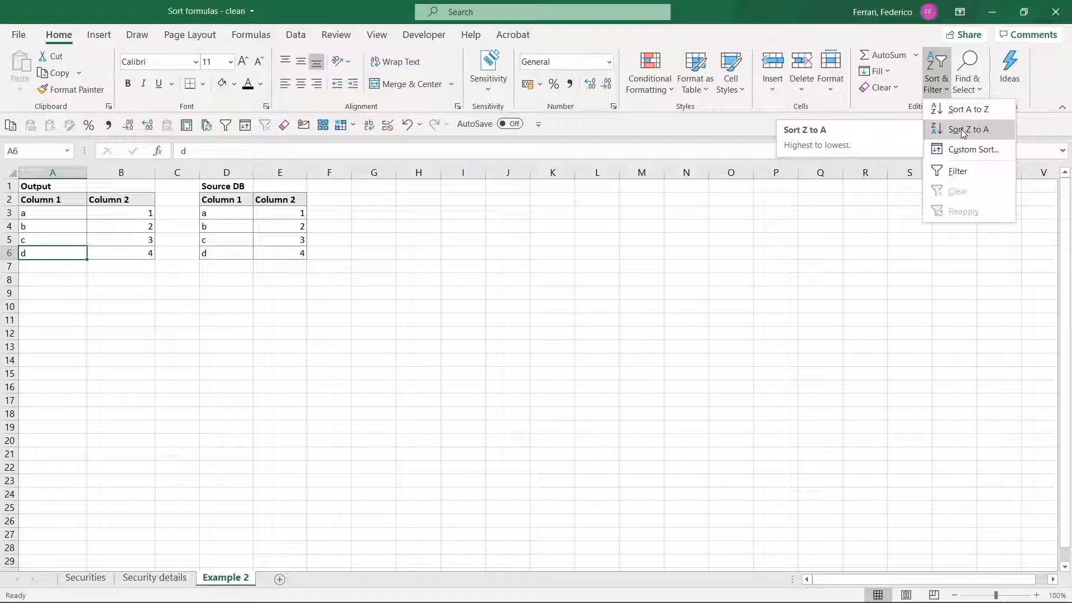
left_click(962, 132)
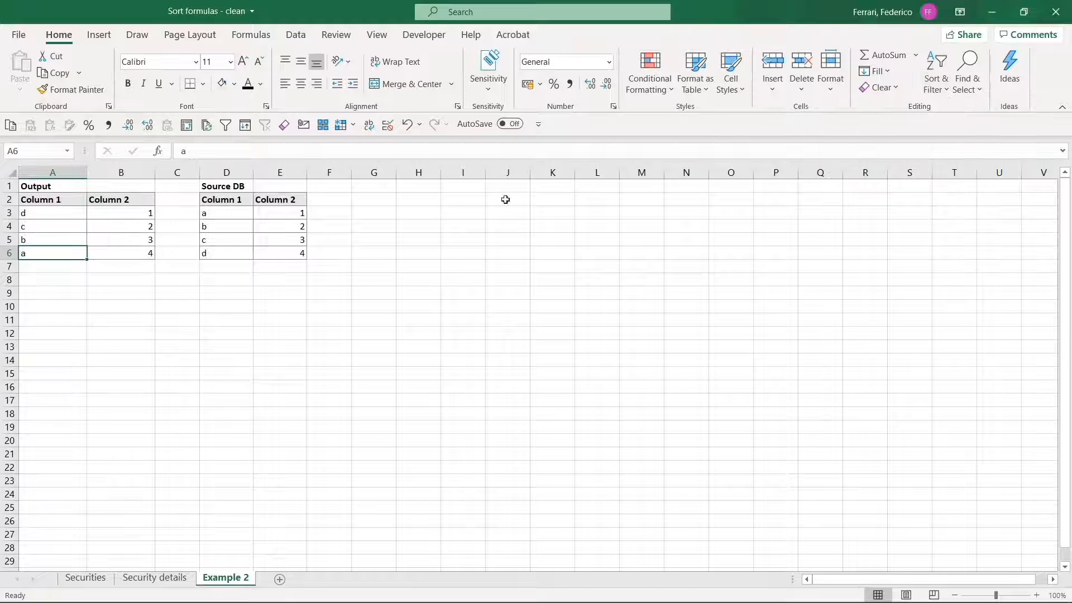
left_click_drag(147, 214, 136, 247)
left_click(68, 211)
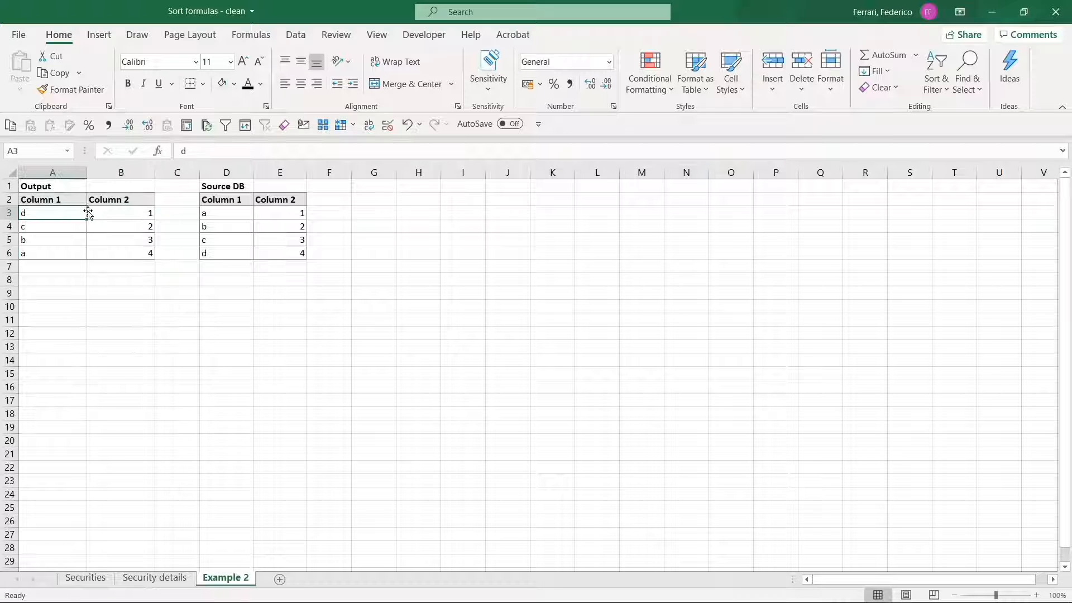
left_click(127, 219)
double_click(128, 218)
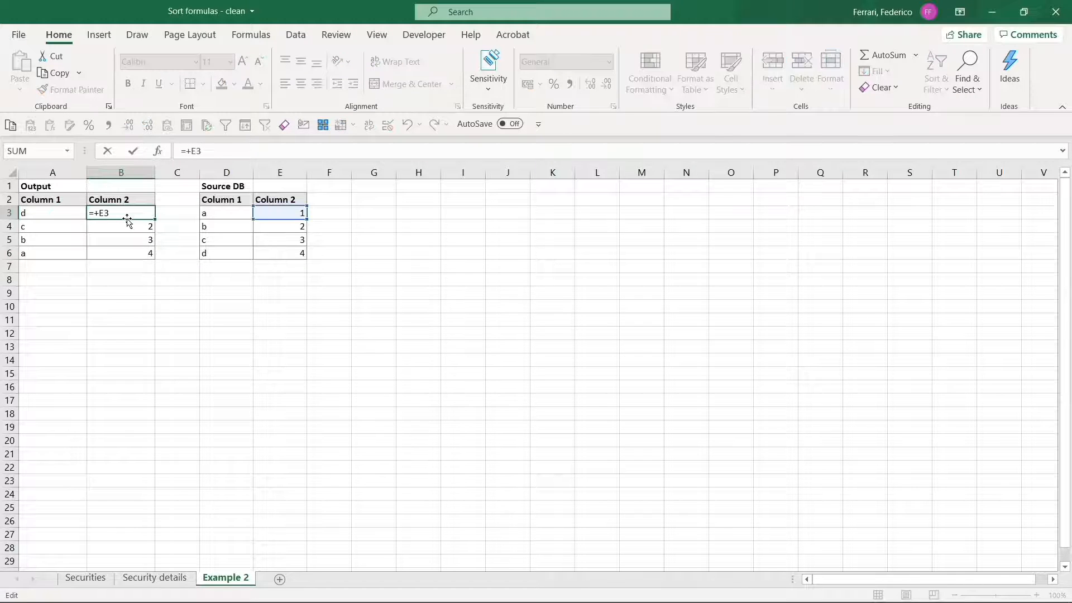
left_click(82, 213)
left_click_drag(79, 211, 98, 212)
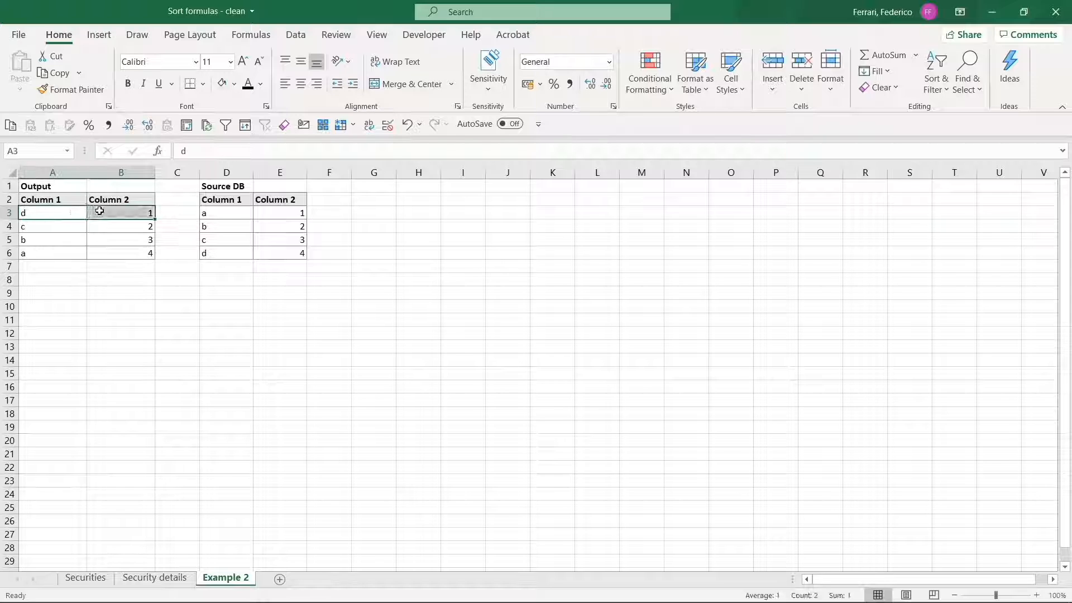
left_click_drag(227, 211, 256, 211)
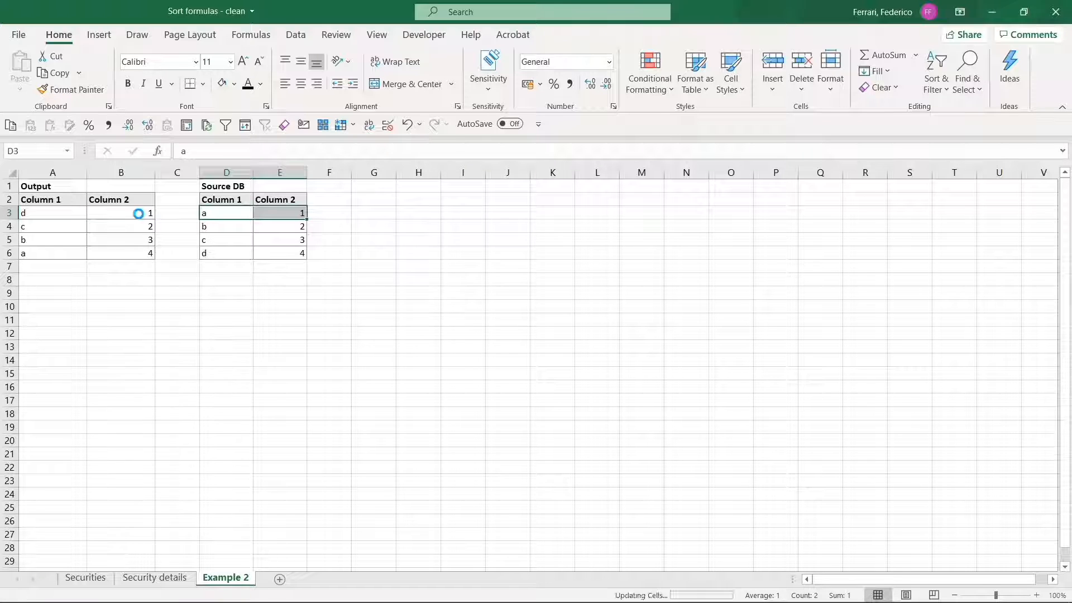
left_click(138, 213)
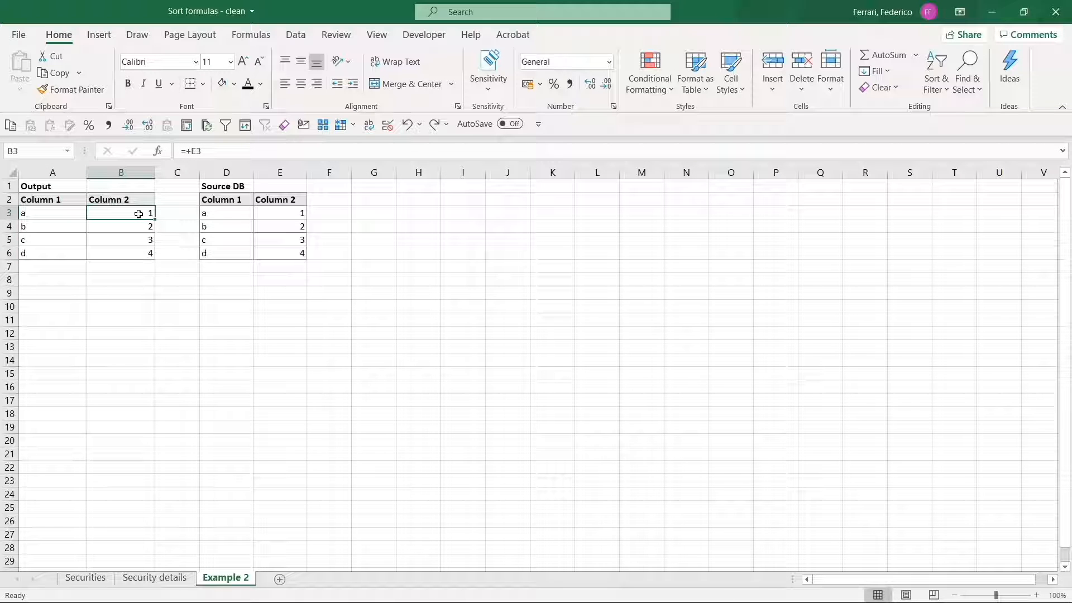
Make the B3:B6 output formulas absolute, =+$E$3 through =+$E$6
double_click(141, 215)
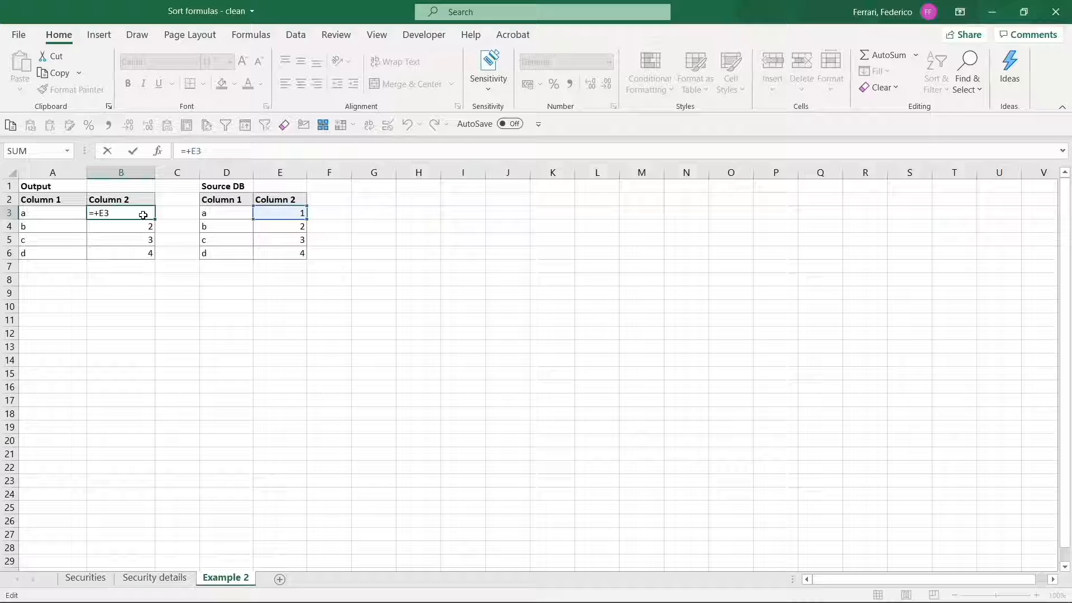
key("F4")
key("Return")
key("F2")
key("F4")
key("Return")
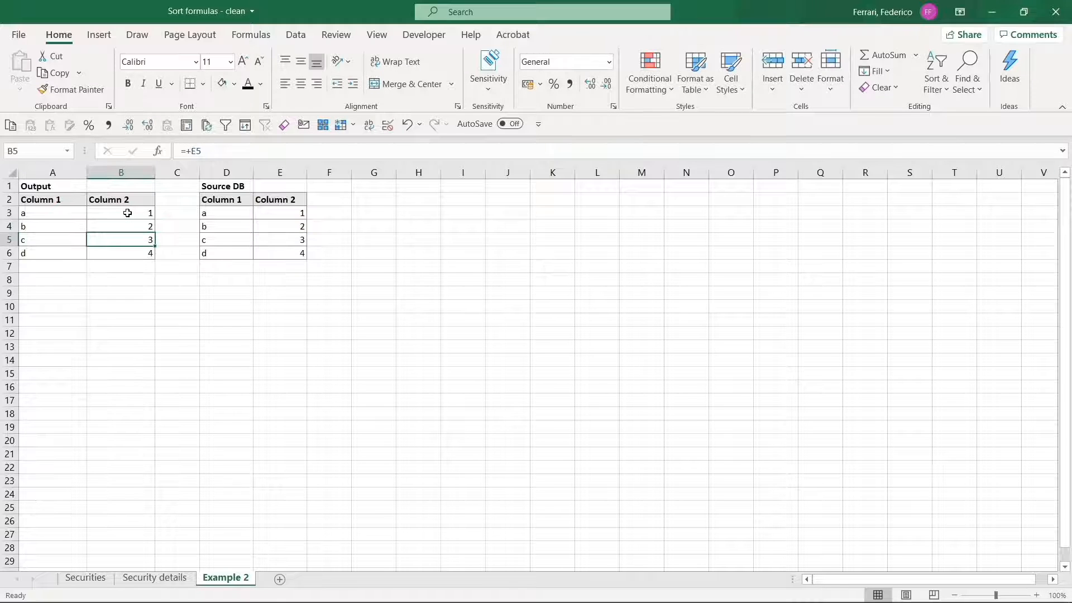
key("F2")
key("F4")
key("Return")
key("F2")
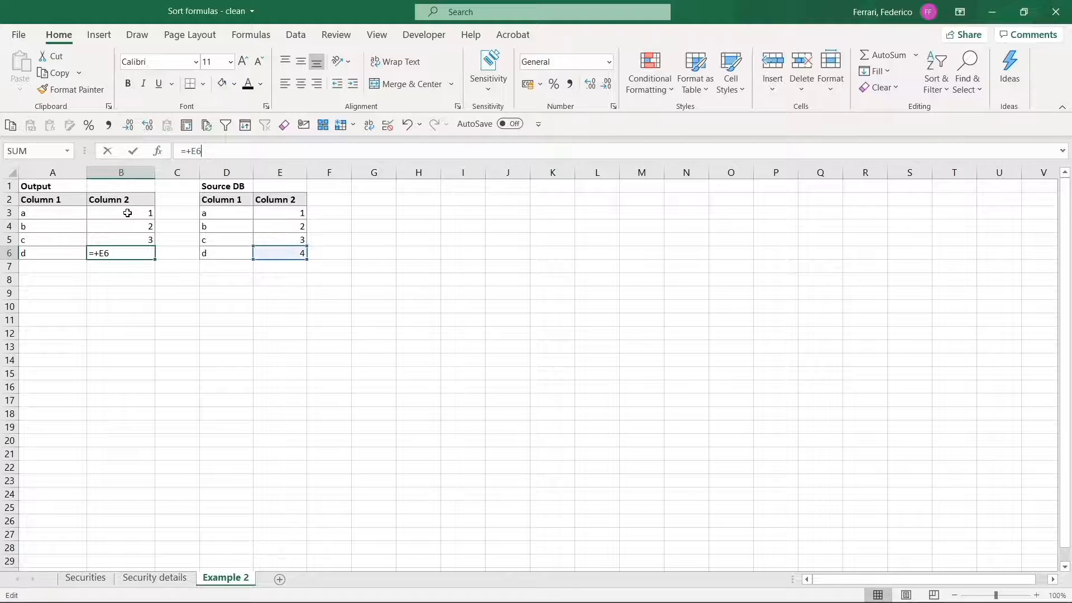
key("F4")
key("Return")
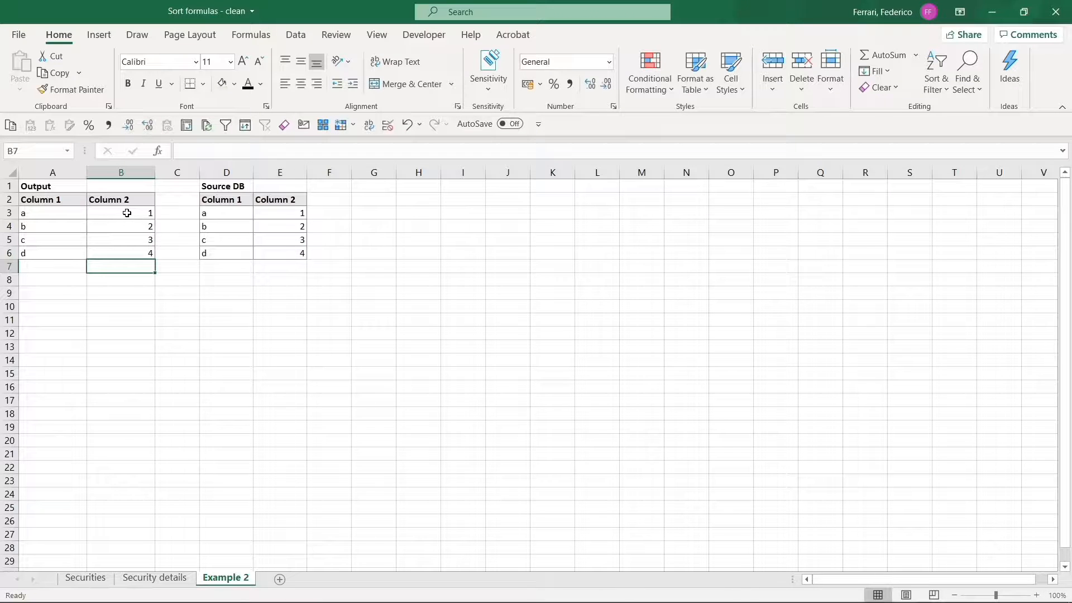
left_click(64, 227)
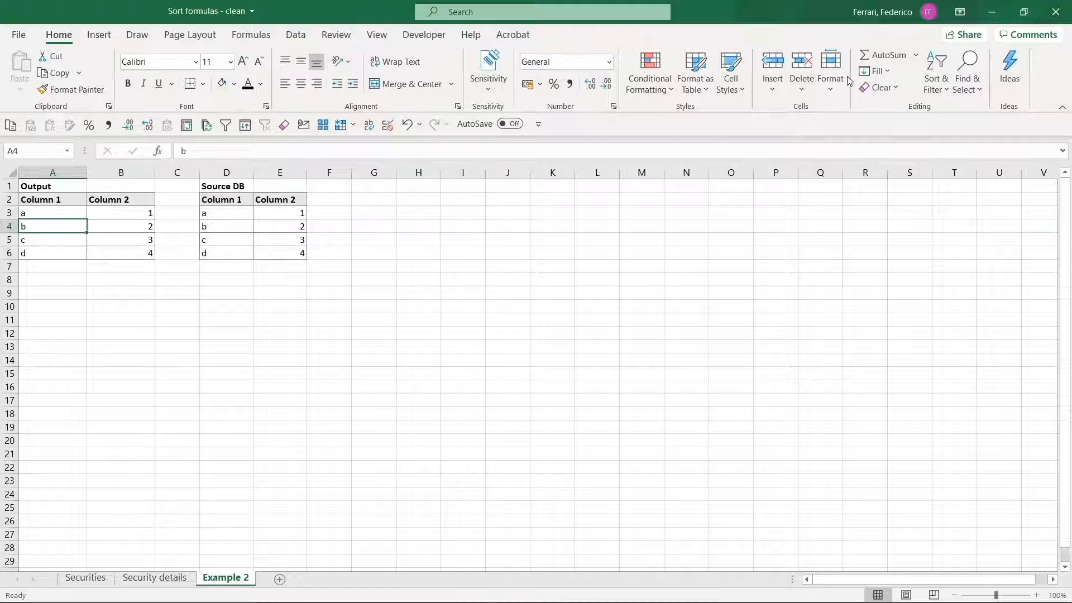
Sort the Output table Z to A and confirm B3 now holds =+$E$6, then check B6
left_click(934, 79)
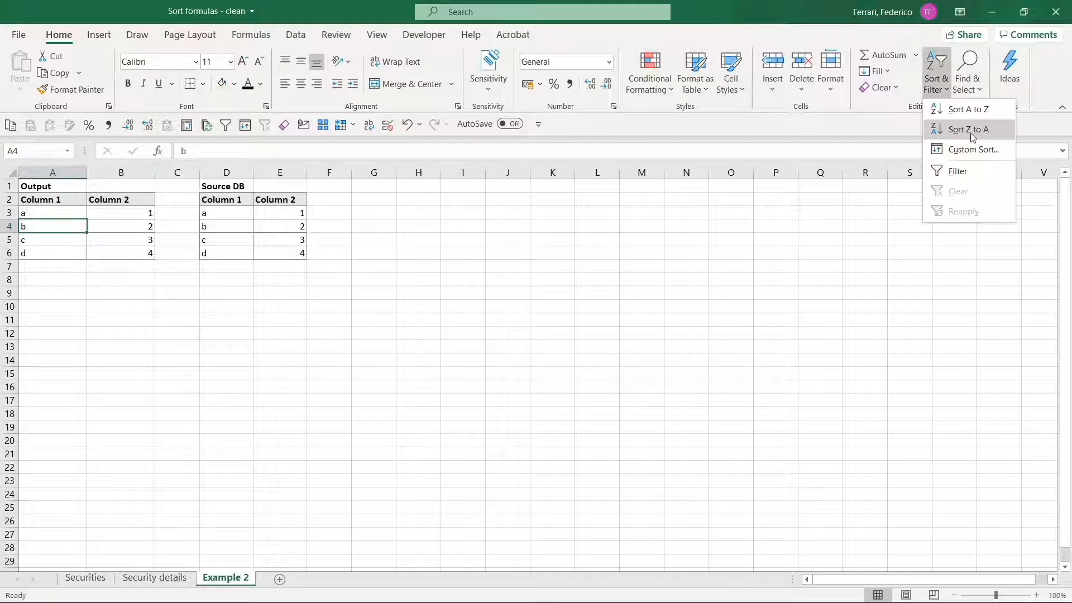
left_click(974, 131)
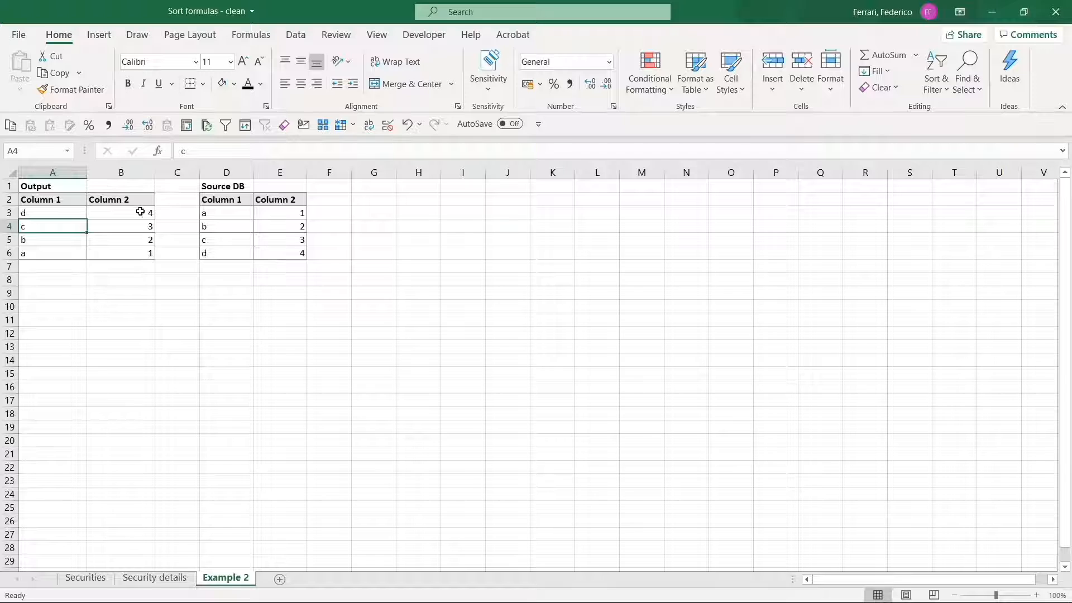
left_click(111, 214)
key("F2")
key("Escape")
key("F2")
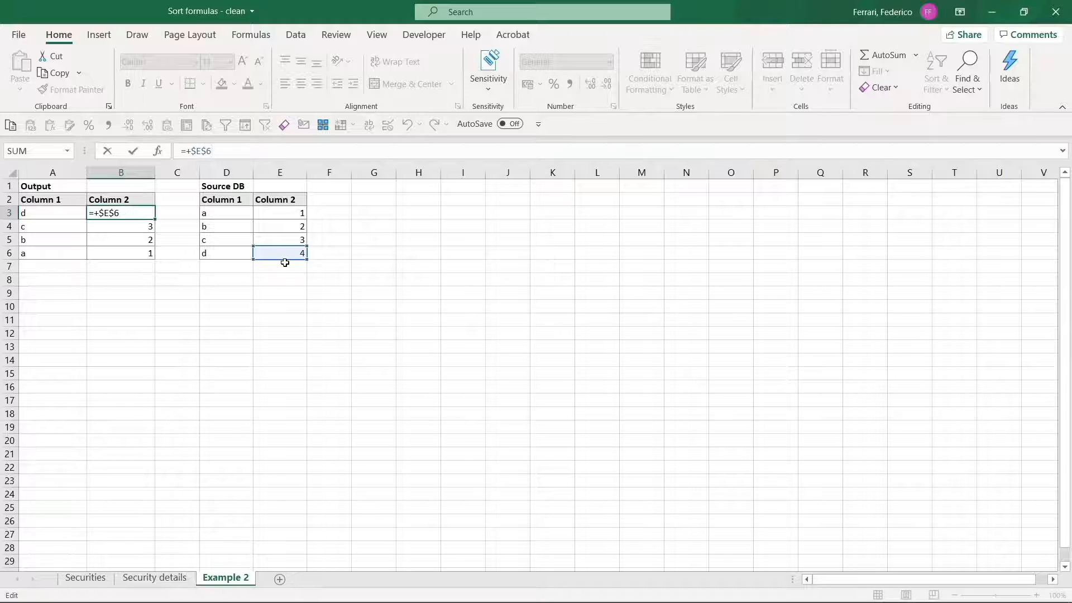
key("Escape")
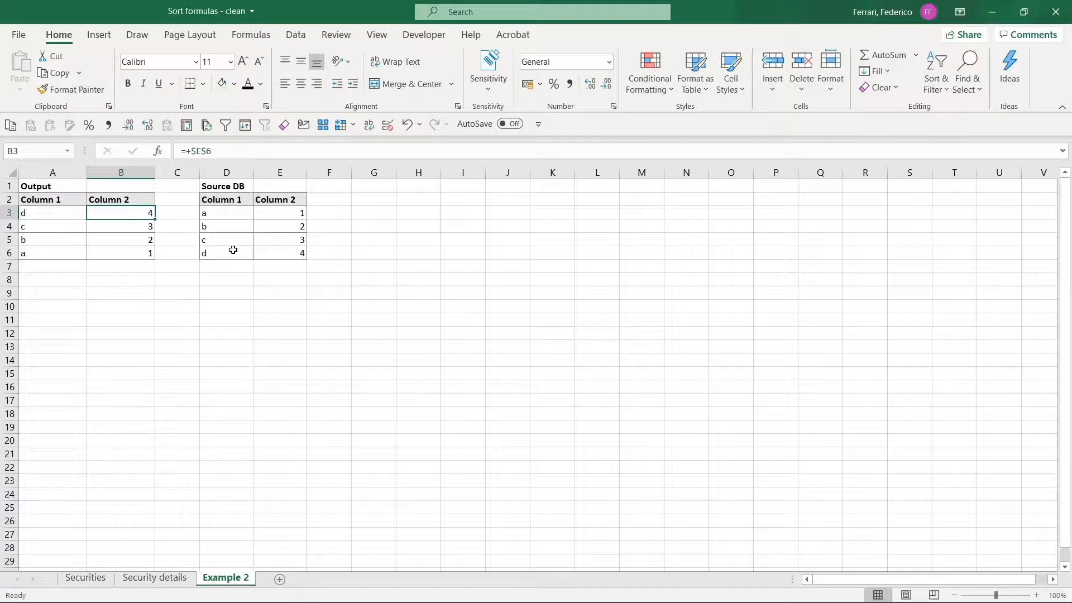
left_click(138, 253)
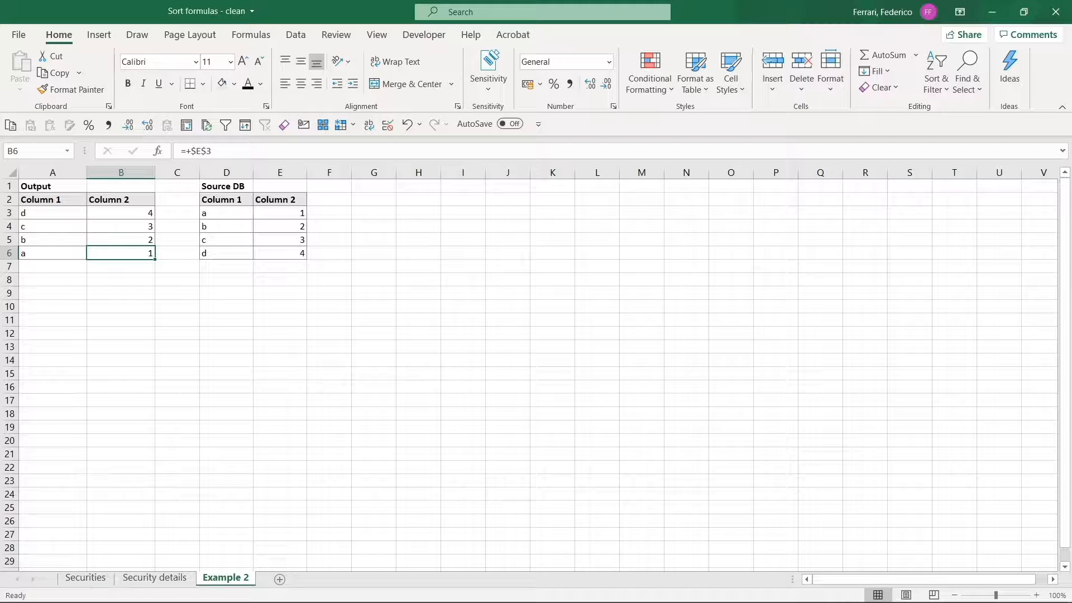
key("Up")
key("Up")
key("Up")
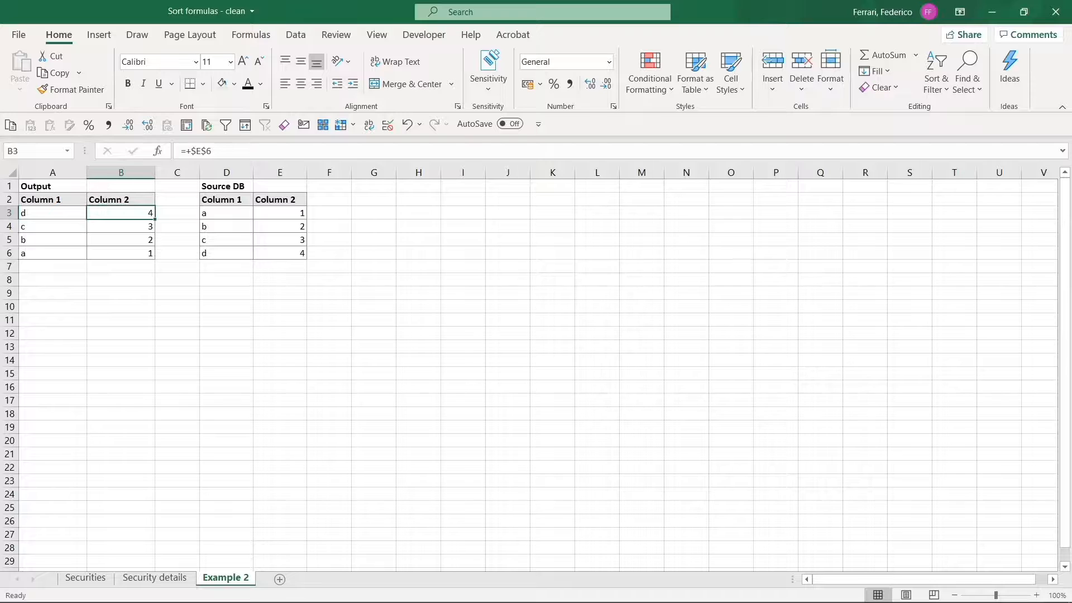